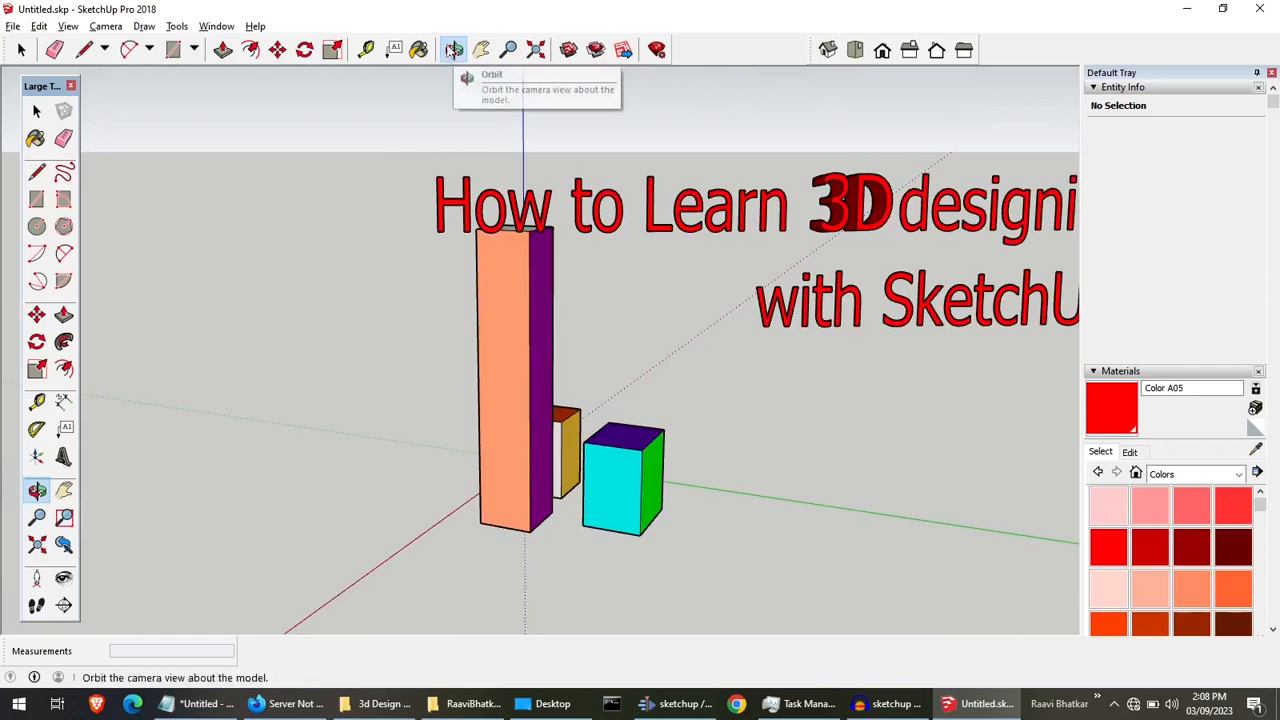
# Push/Pull the orange top face of the small red-and-blue box upward by about 1' 4 3/8".
pyautogui.moveTo(382, 348); pyautogui.dragTo(609, 389)
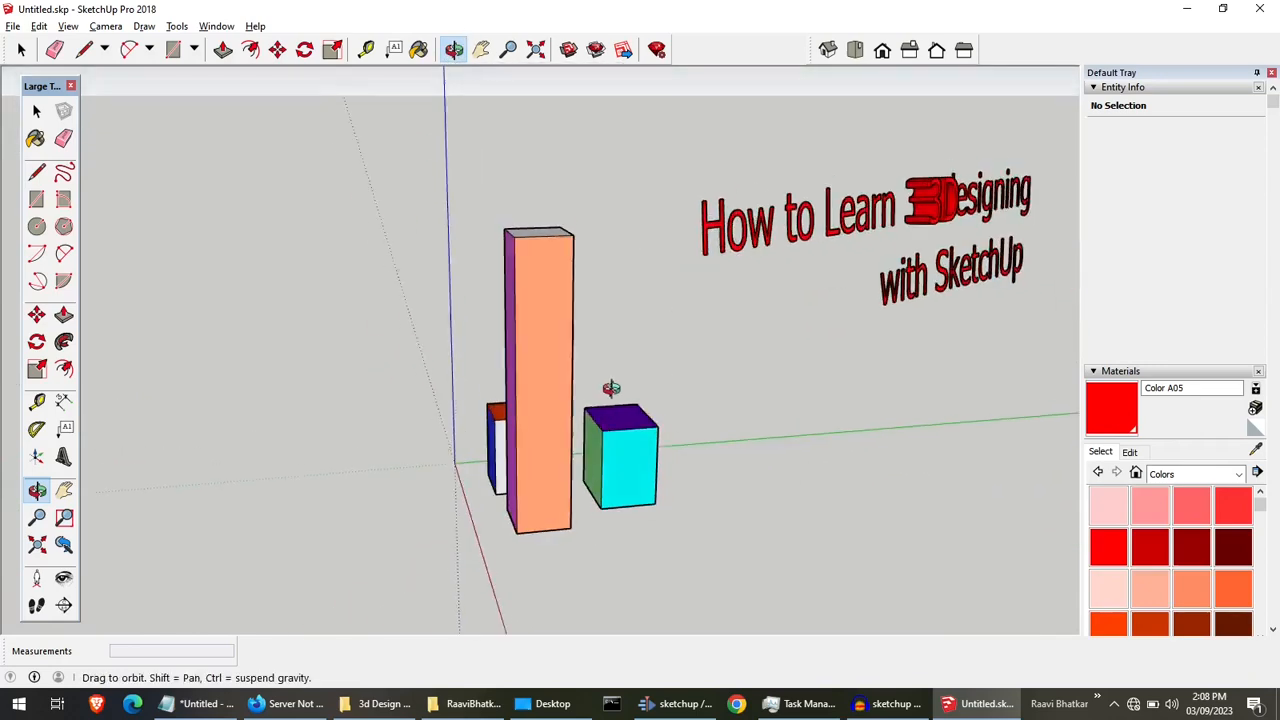
pyautogui.moveTo(357, 449); pyautogui.dragTo(669, 491)
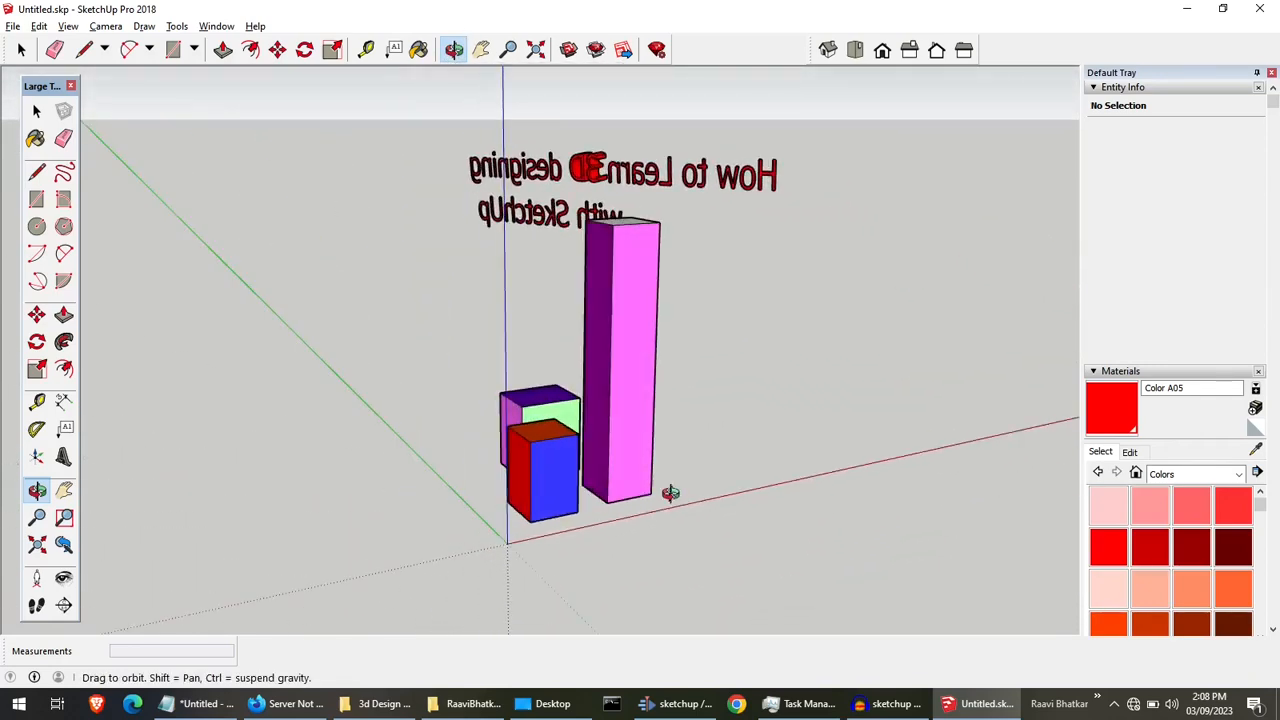
pyautogui.moveTo(380, 466); pyautogui.dragTo(597, 229)
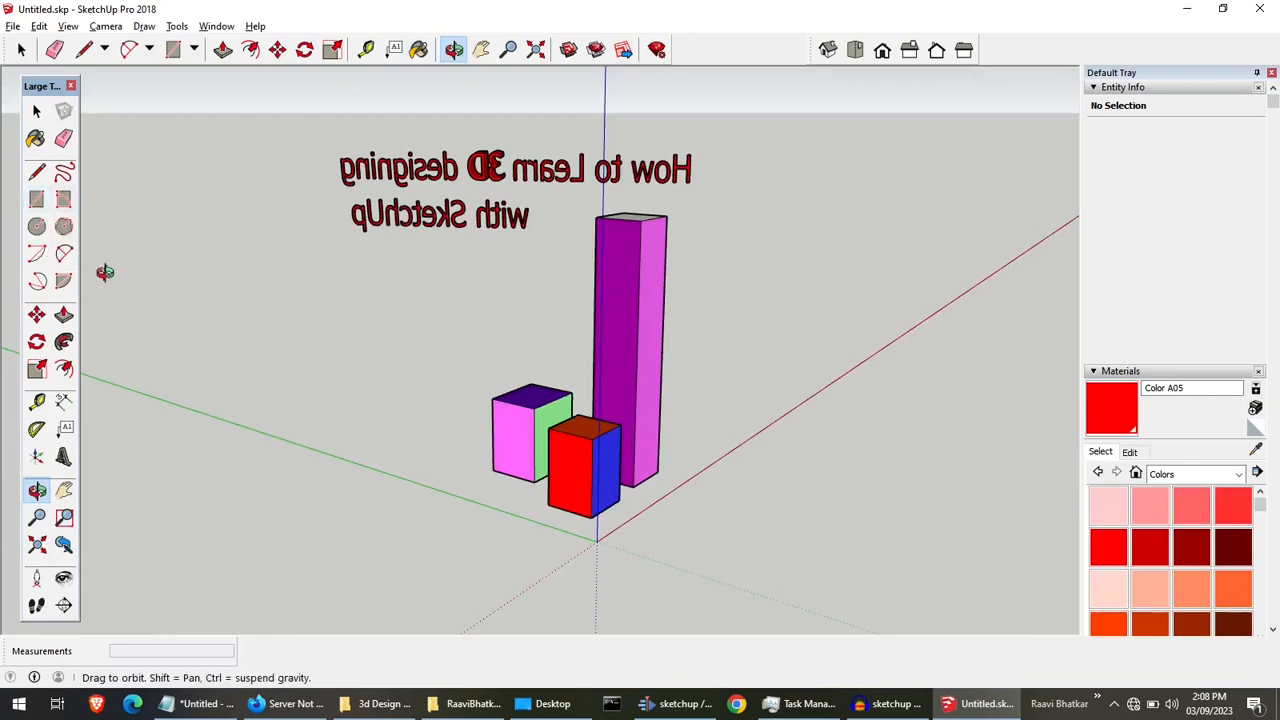
pyautogui.click(63, 314)
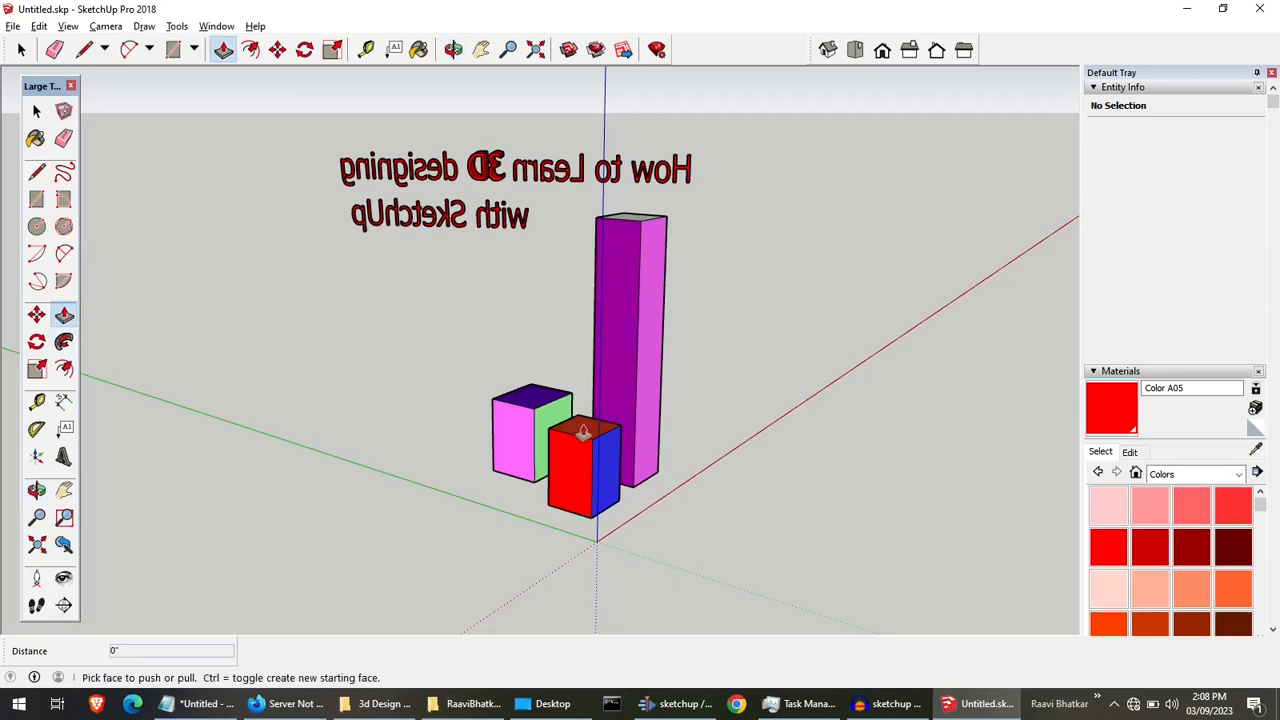
pyautogui.moveTo(580, 429); pyautogui.dragTo(585, 405)
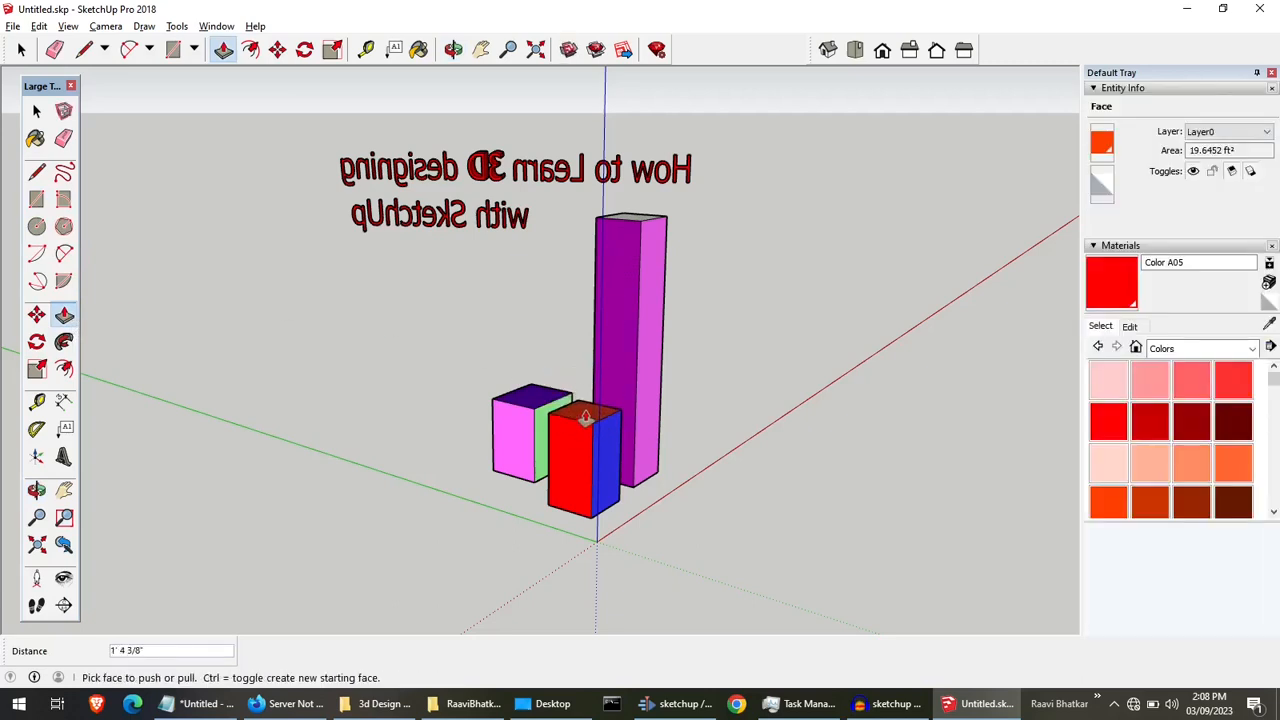
pyautogui.click(37, 111)
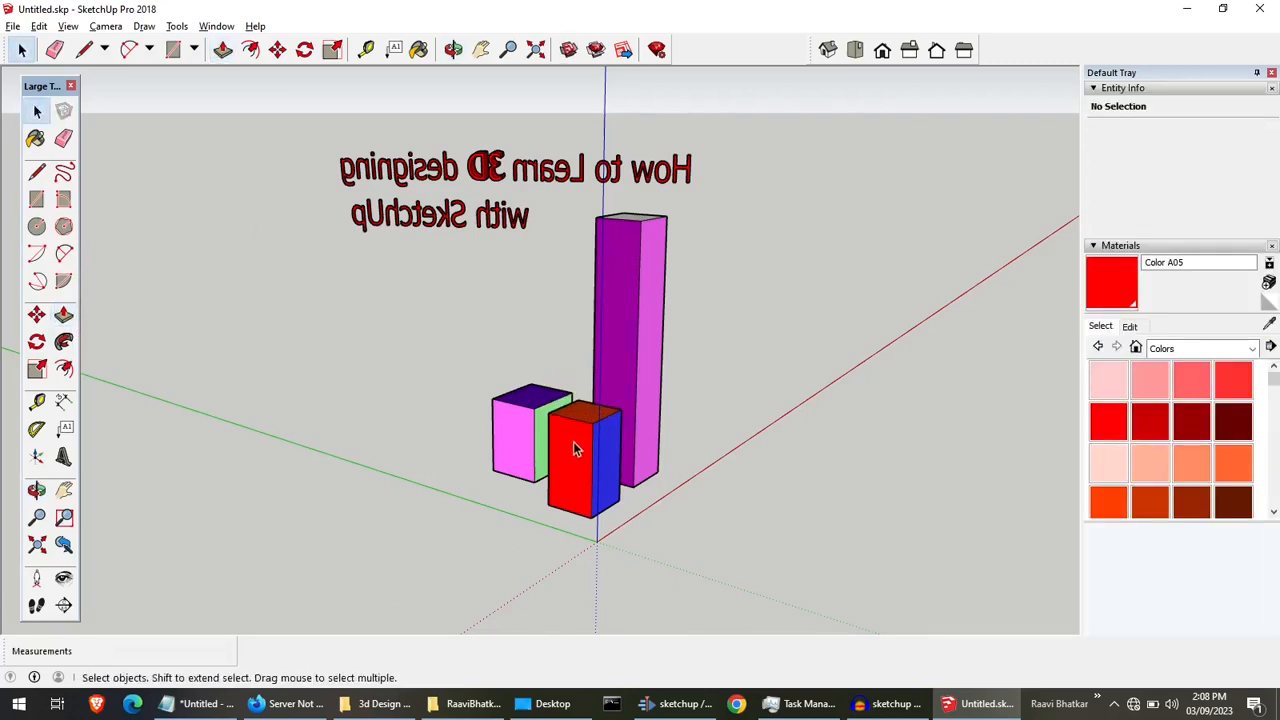
pyautogui.moveTo(284, 121); pyautogui.dragTo(768, 579)
pyautogui.click(768, 579)
# Offset the edges of the tall column's white top face inward to form a narrow border.
pyautogui.click(453, 50)
pyautogui.moveTo(752, 406); pyautogui.dragTo(360, 672)
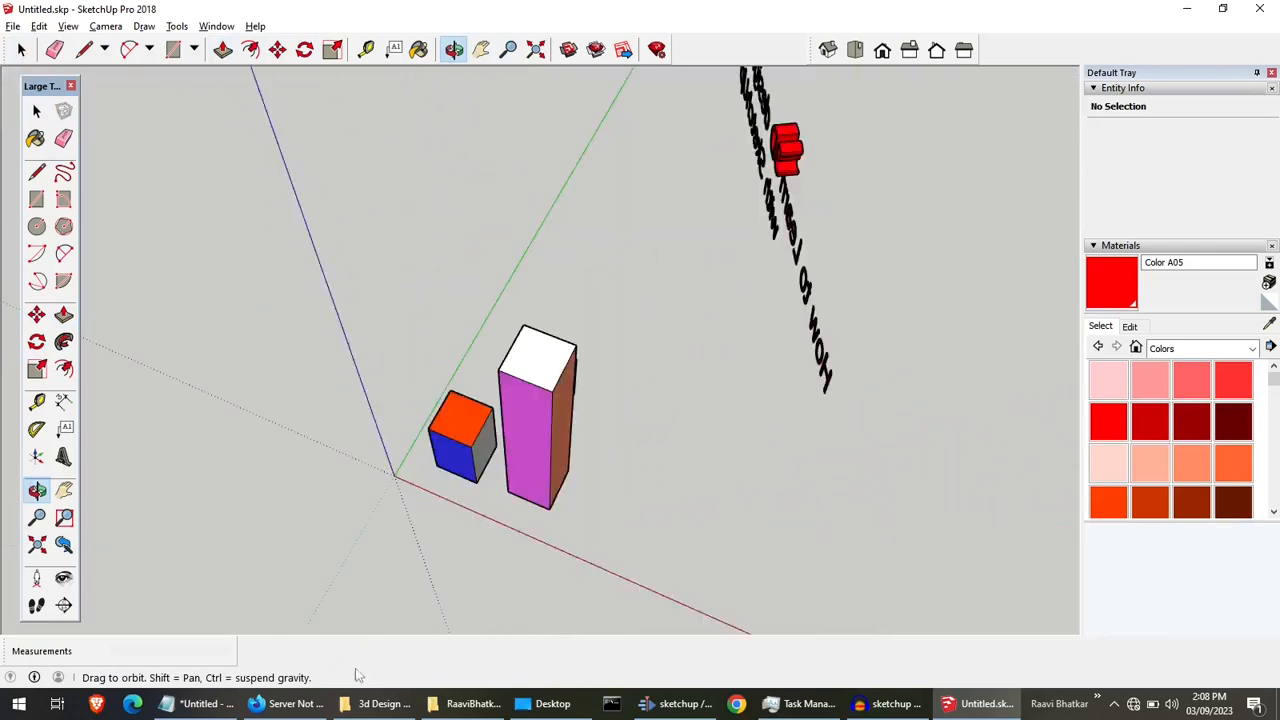
pyautogui.moveTo(508, 516)
pyautogui.mouseDown()
pyautogui.moveTo(449, 477)
pyautogui.moveTo(674, 469)
pyautogui.moveTo(471, 471)
pyautogui.moveTo(464, 498)
pyautogui.mouseUp()
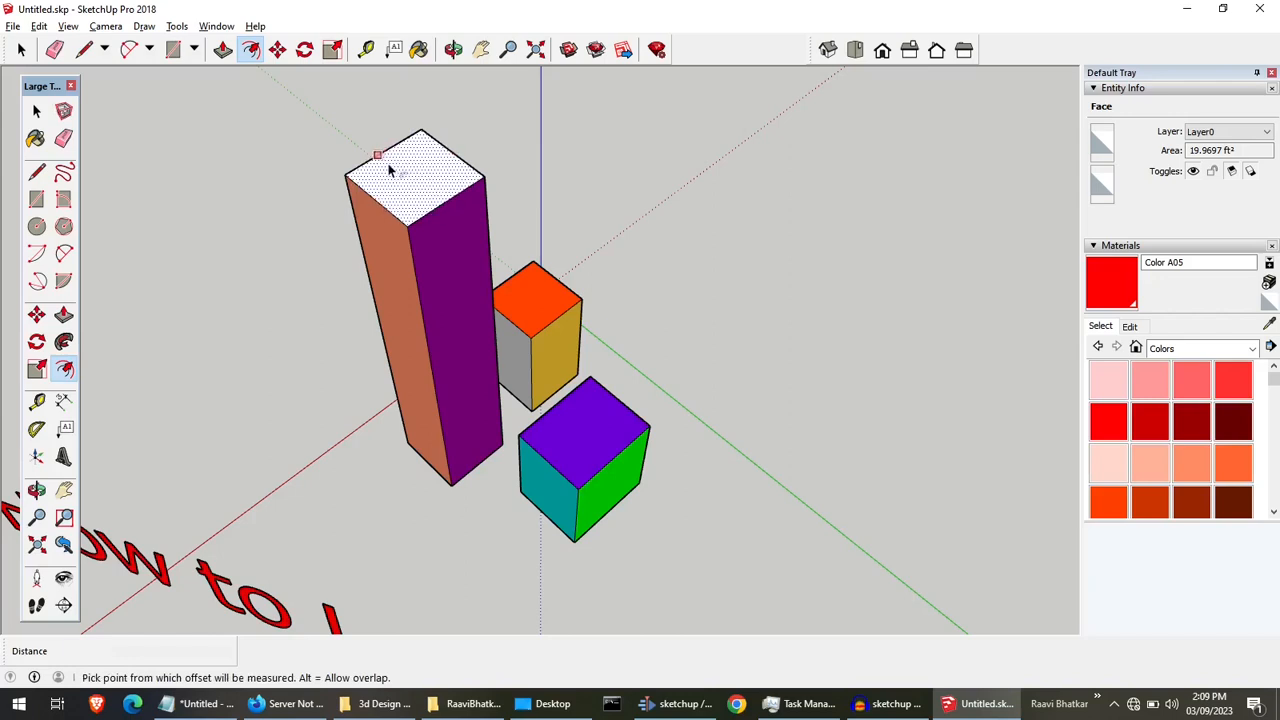
pyautogui.press('Escape')
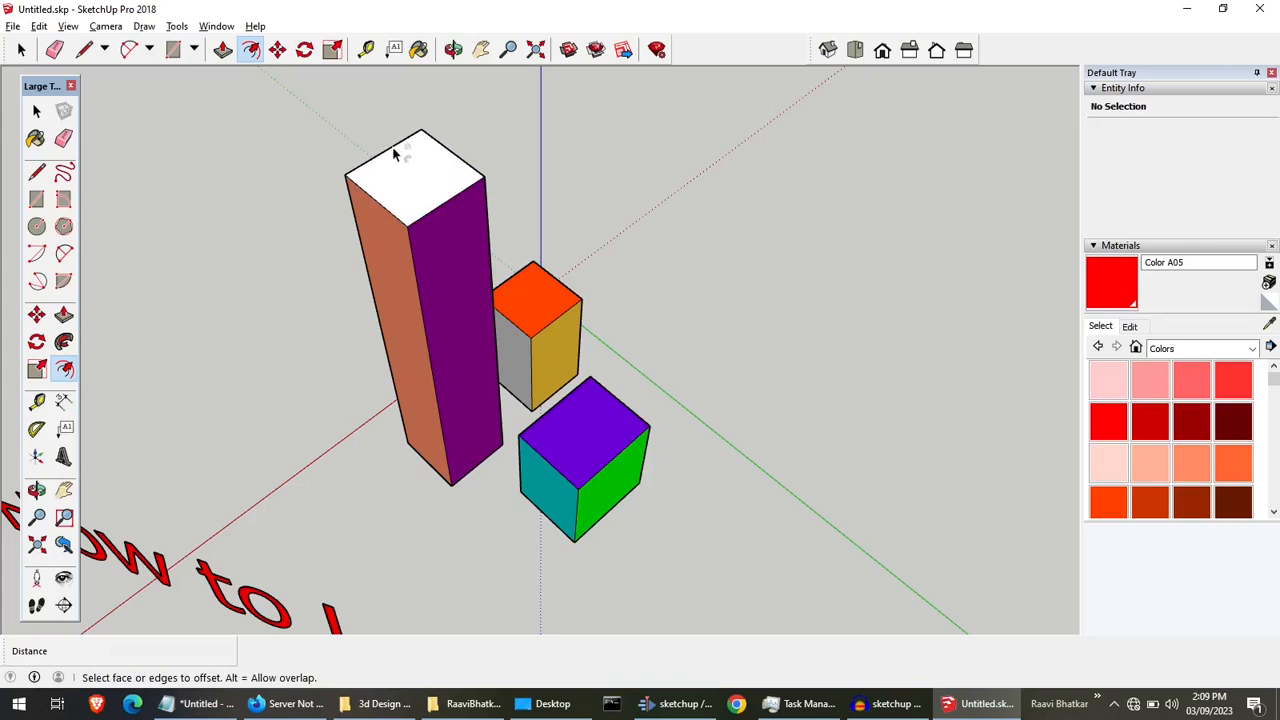
pyautogui.click(397, 160)
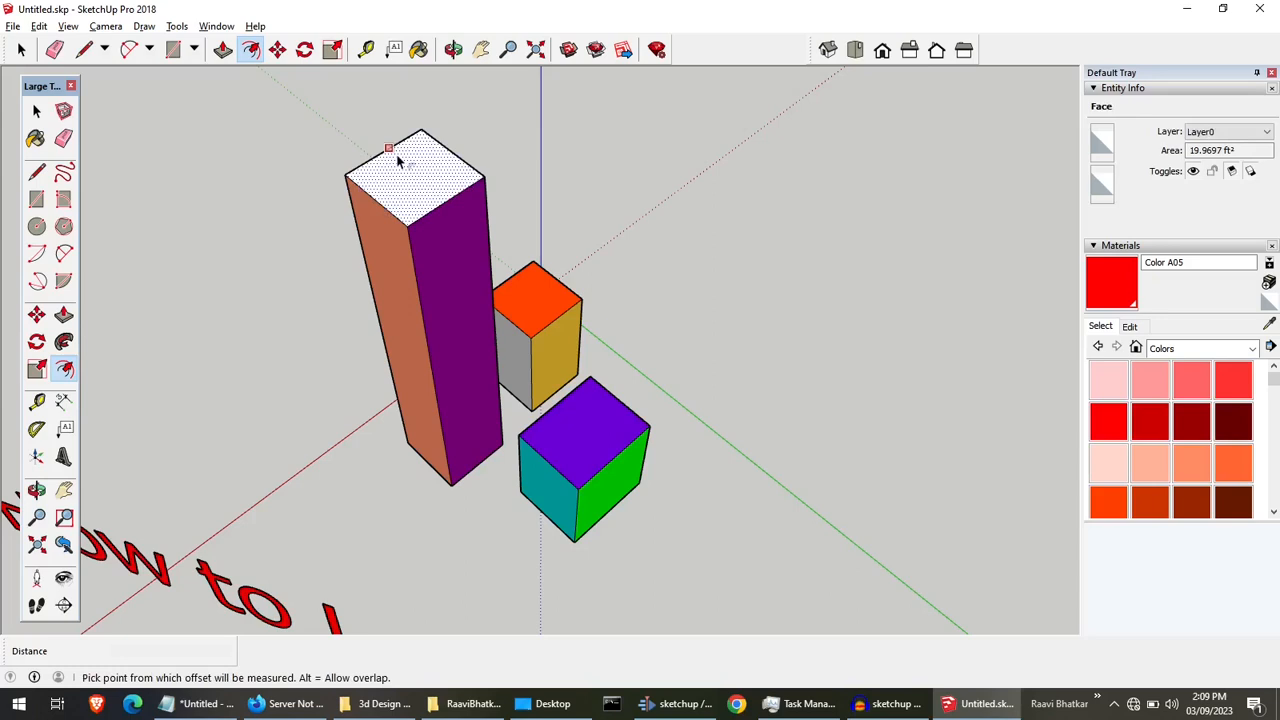
pyautogui.click(397, 160)
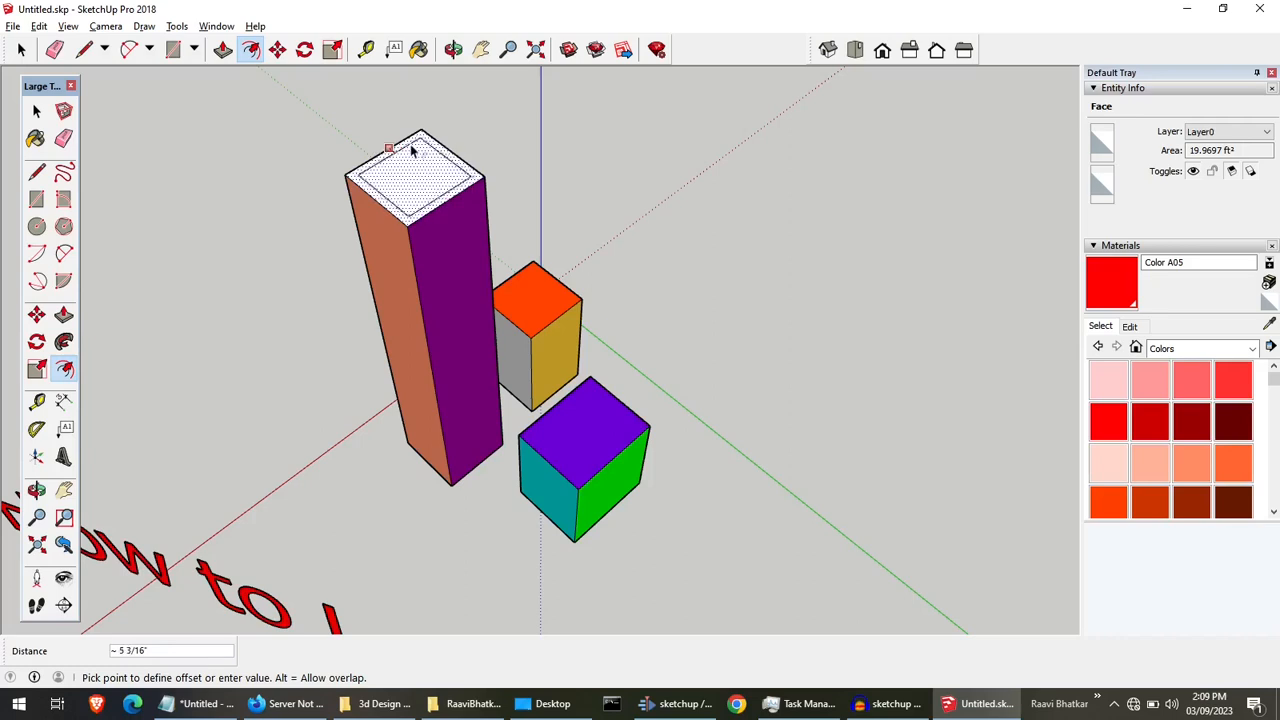
pyautogui.click(417, 149)
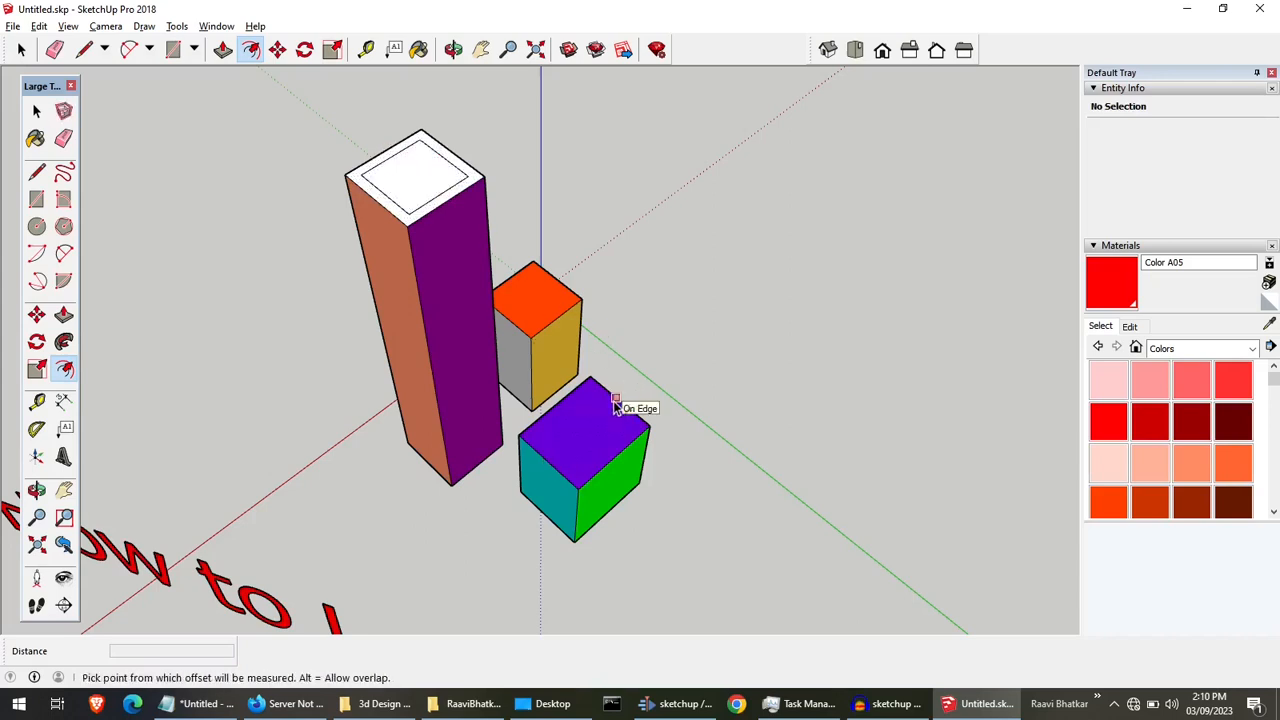
# Offset the purple box's top face inward by about 6 1/2" and create a similar inset on the orange top face.
pyautogui.scroll(2, 615, 407)
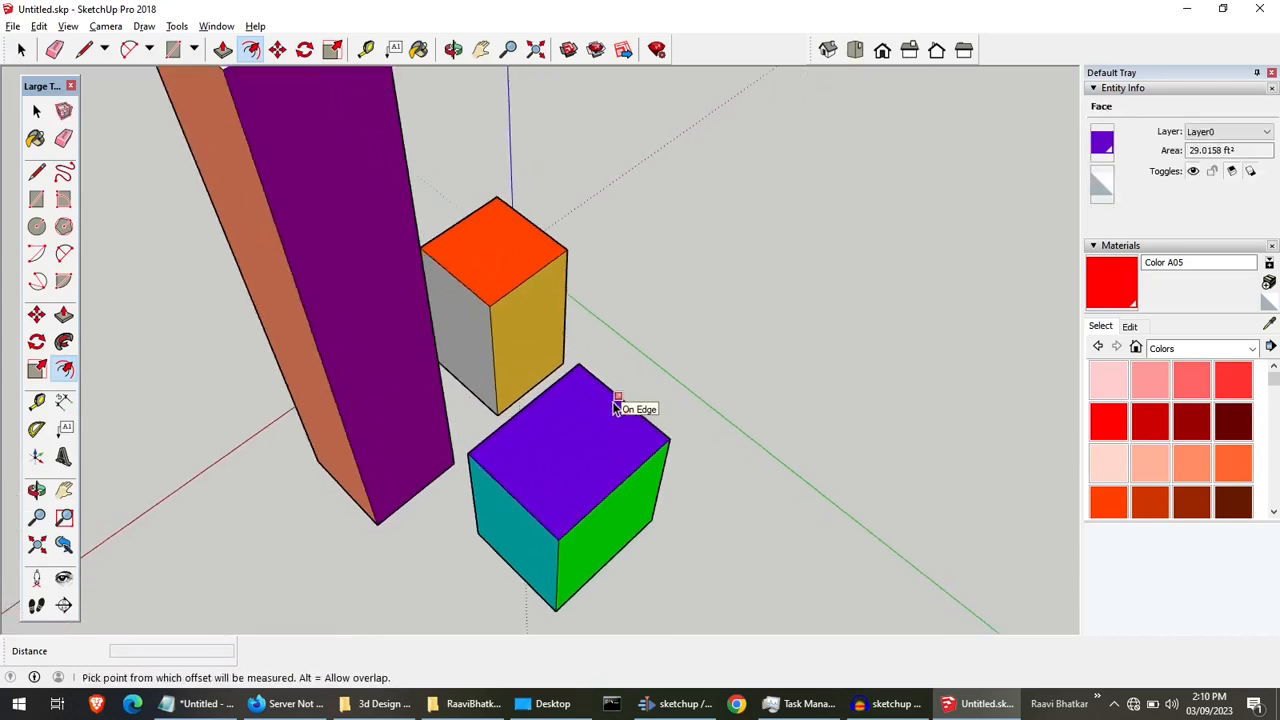
pyautogui.scroll(3, 615, 407)
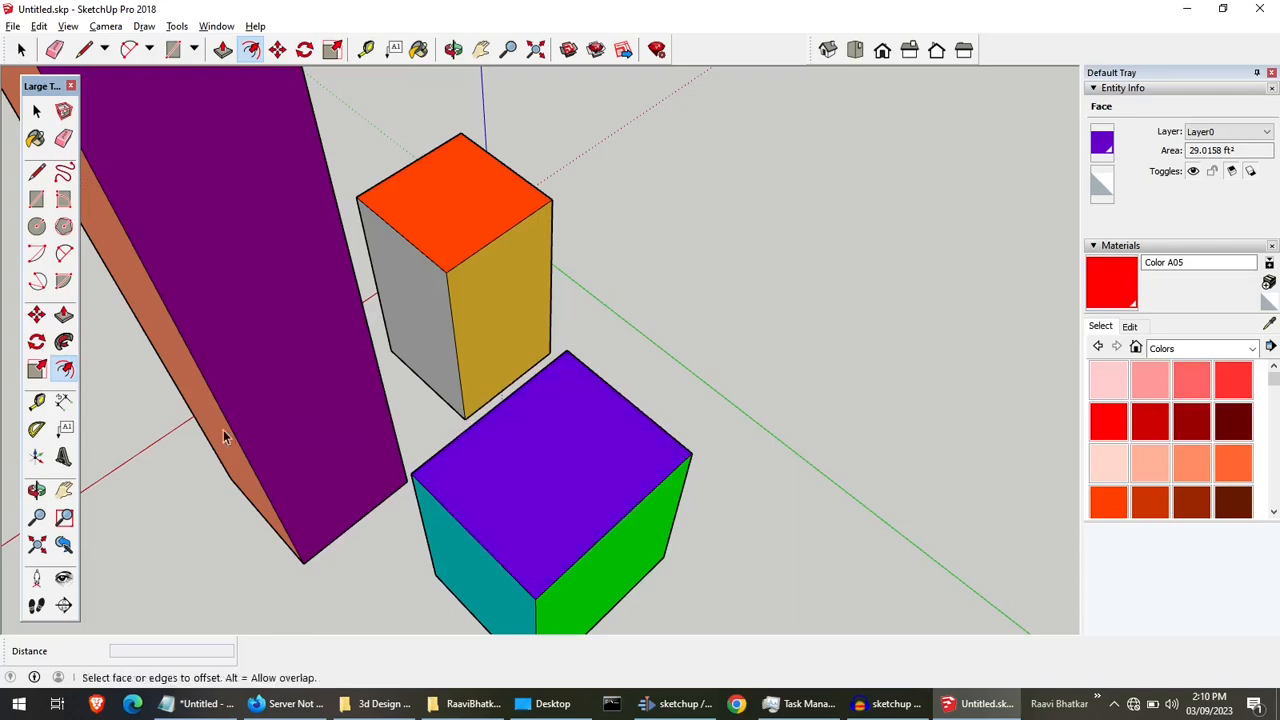
pyautogui.click(64, 373)
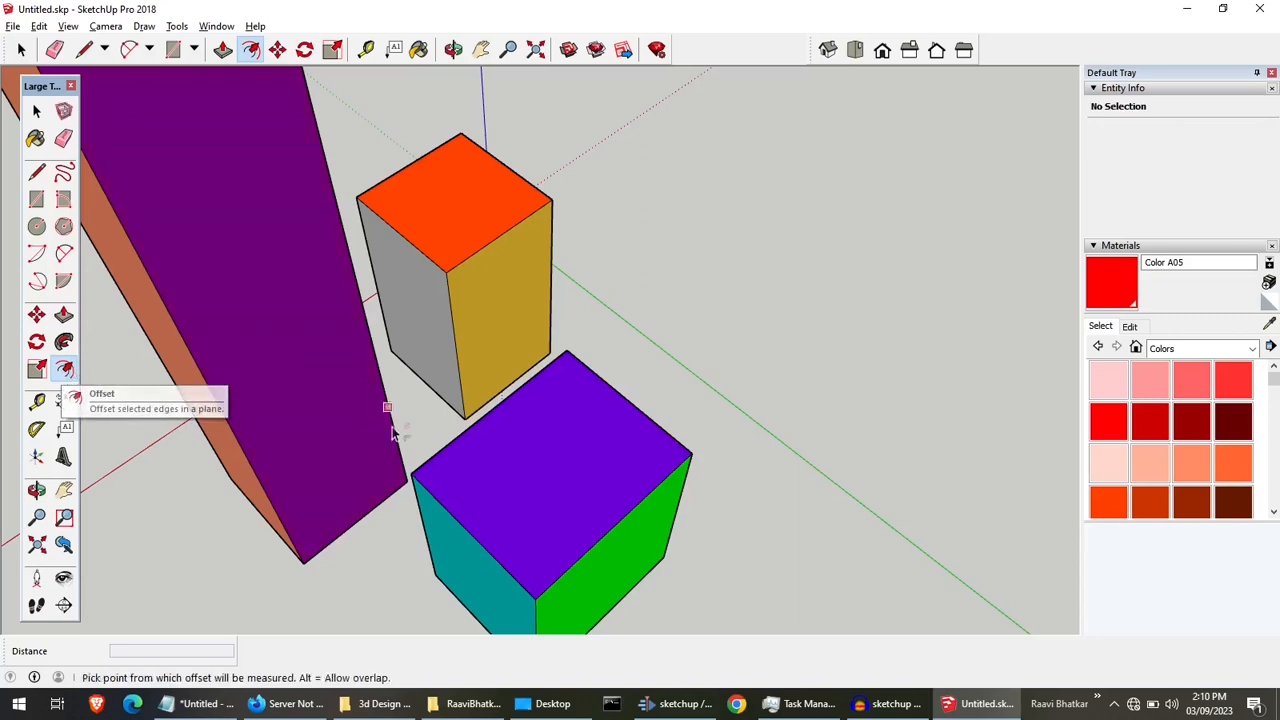
pyautogui.click(610, 395)
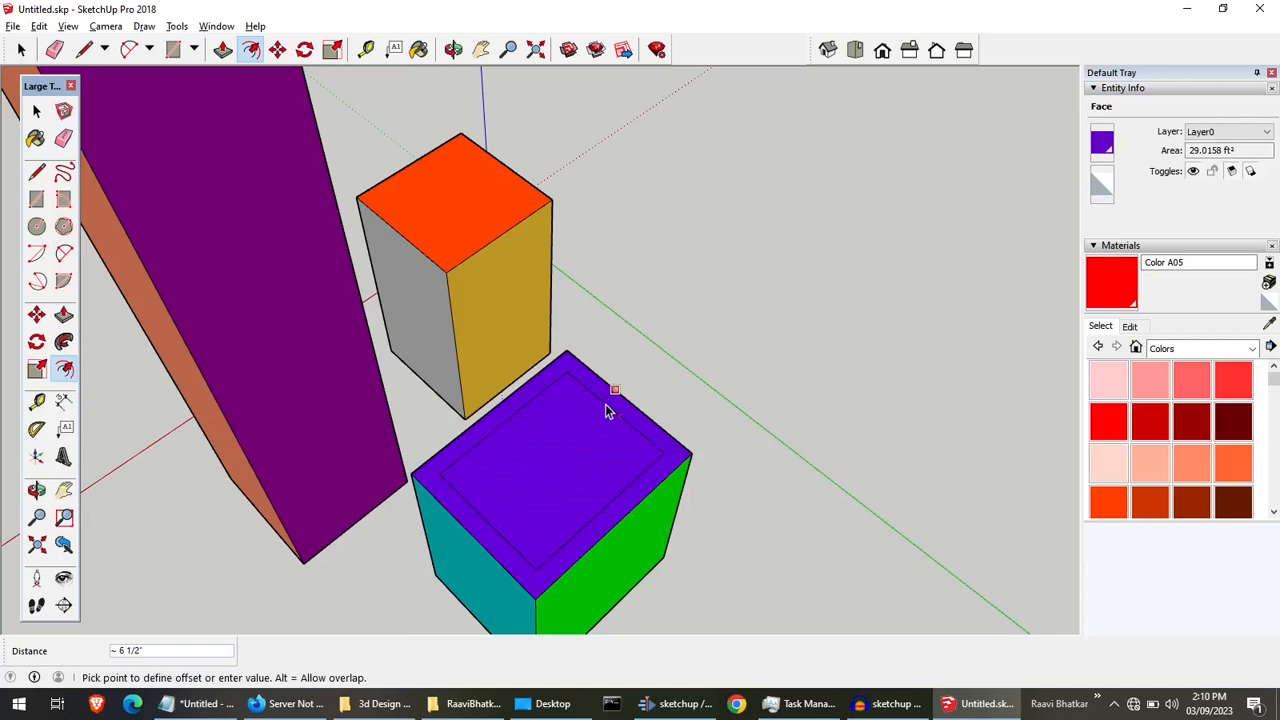
pyautogui.click(605, 404)
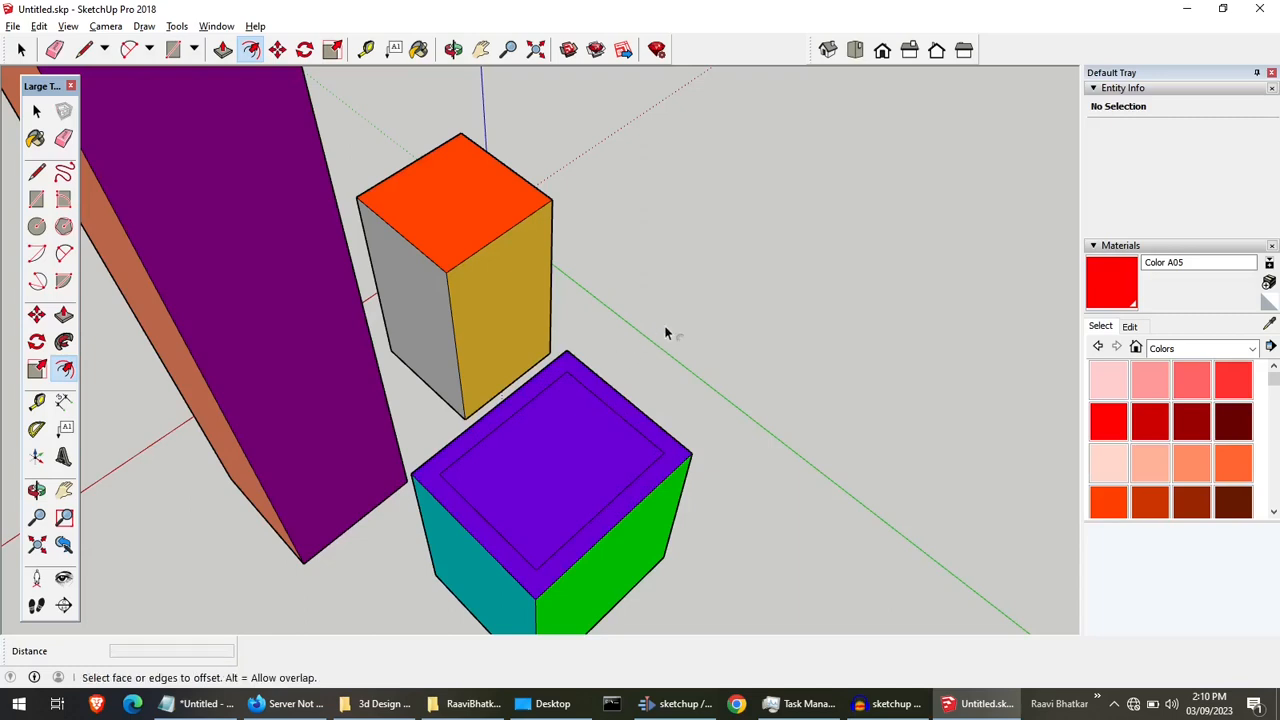
pyautogui.click(493, 158)
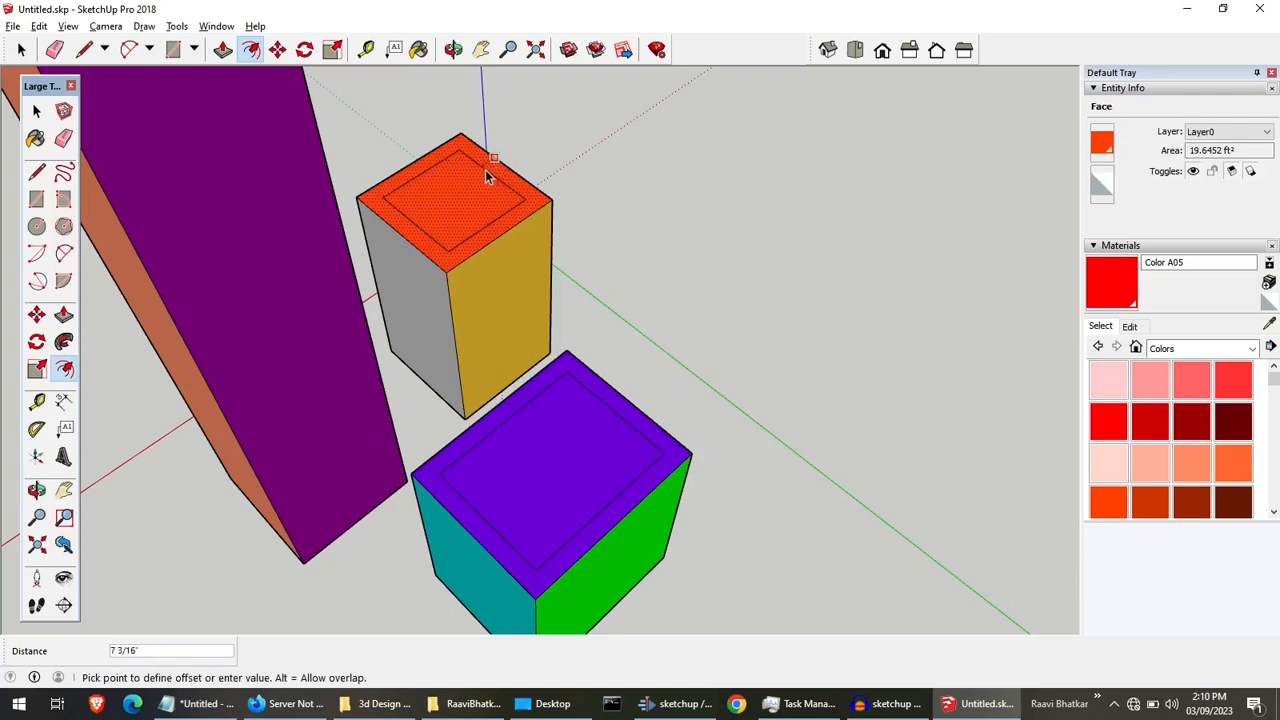
pyautogui.click(489, 172)
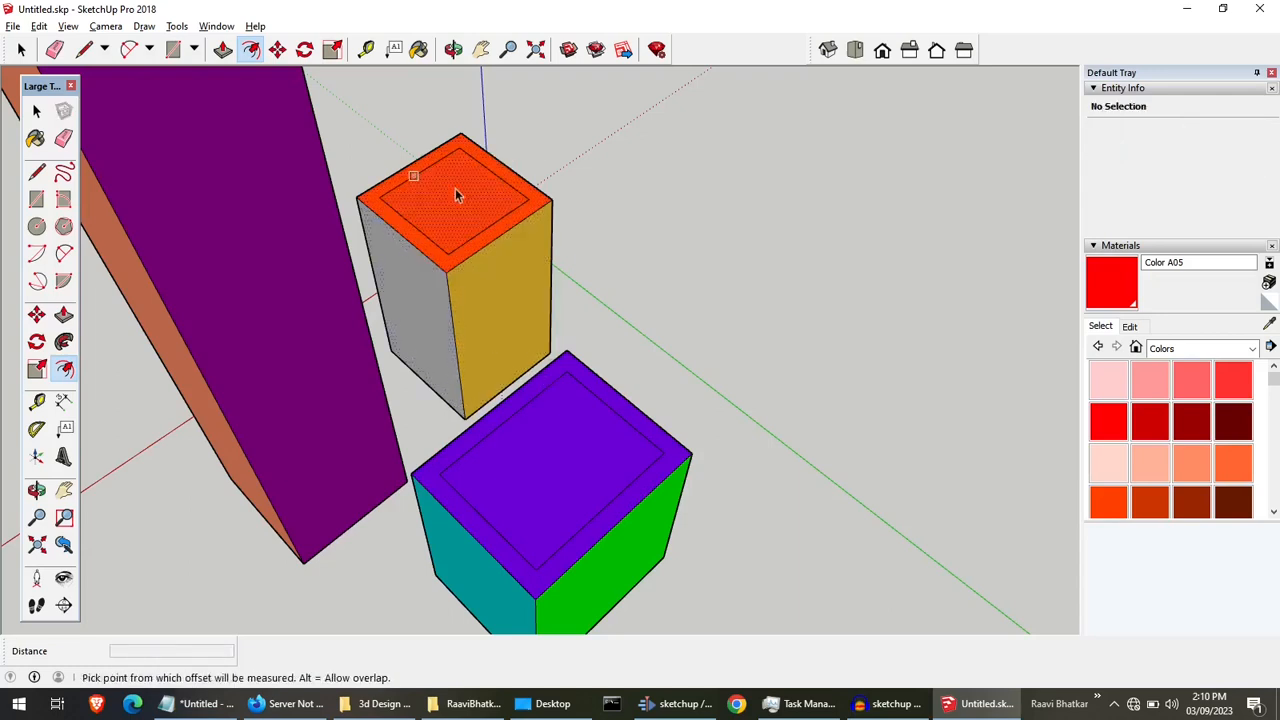
# Push/Pull the inset orange face on the small box up about 7' 2 3/4" to form a second tier.
pyautogui.scroll(-3, 592, 492)
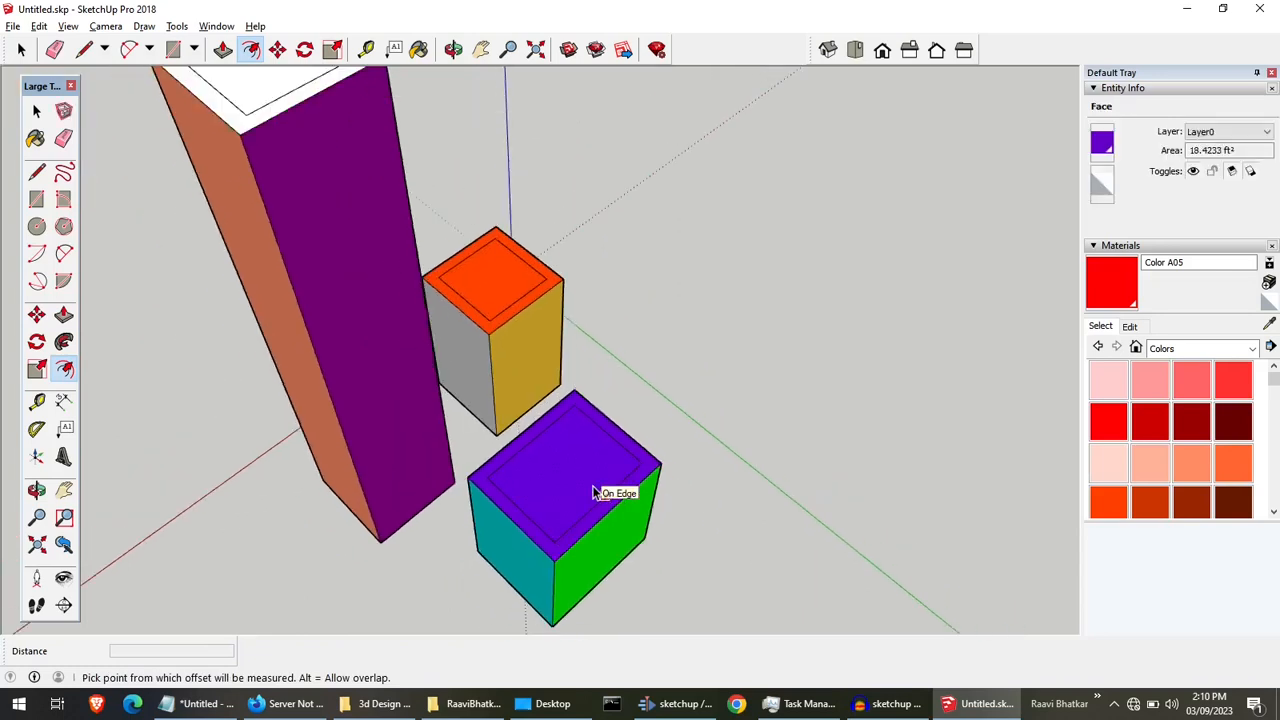
pyautogui.scroll(-2, 592, 492)
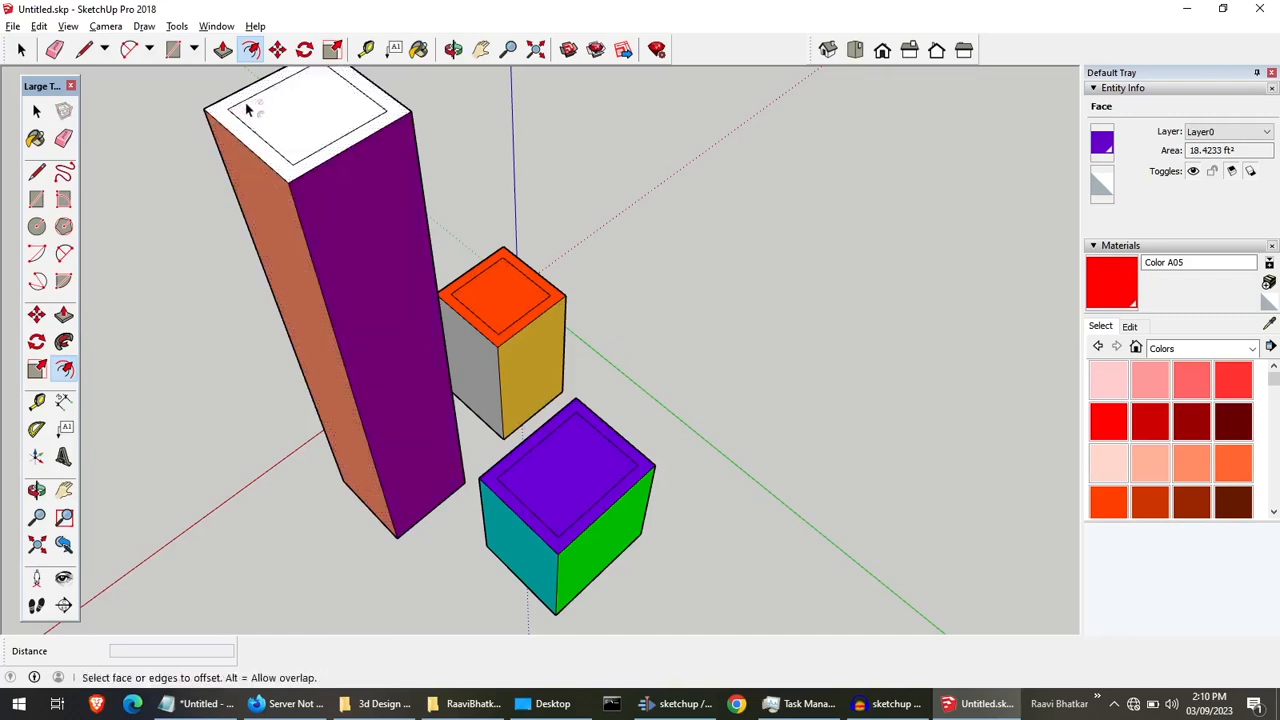
pyautogui.click(64, 315)
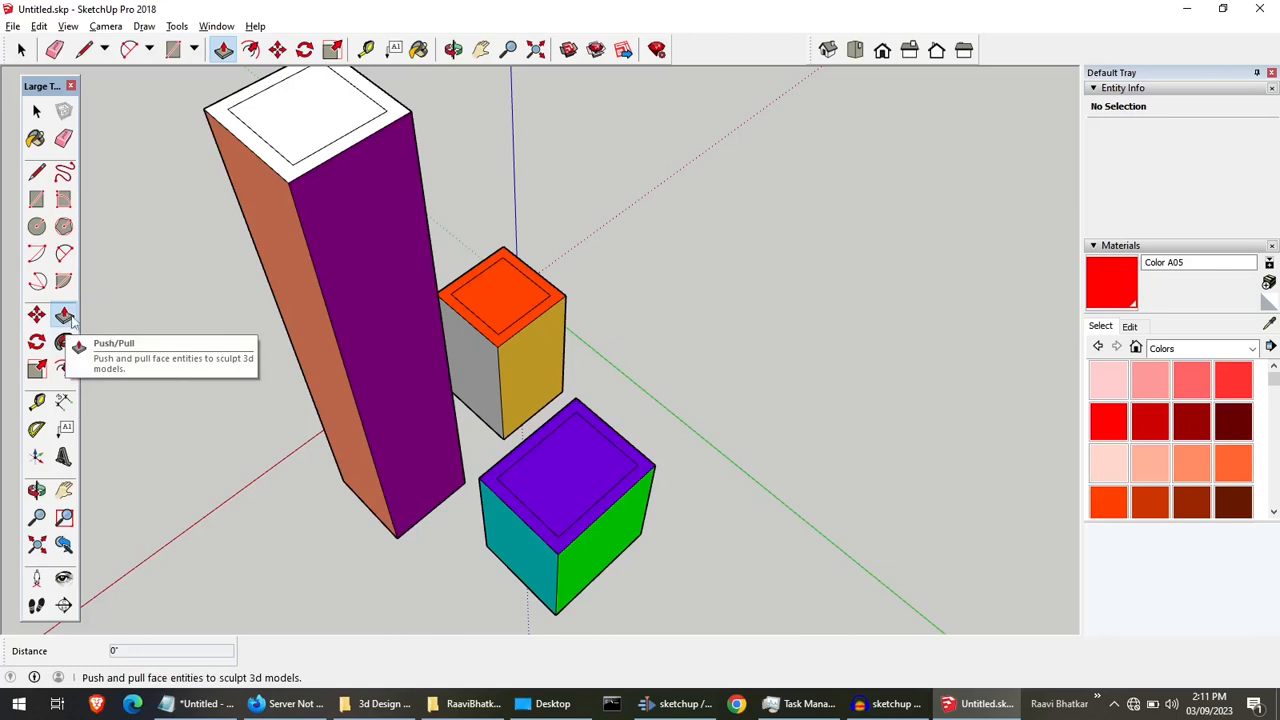
pyautogui.click(66, 316)
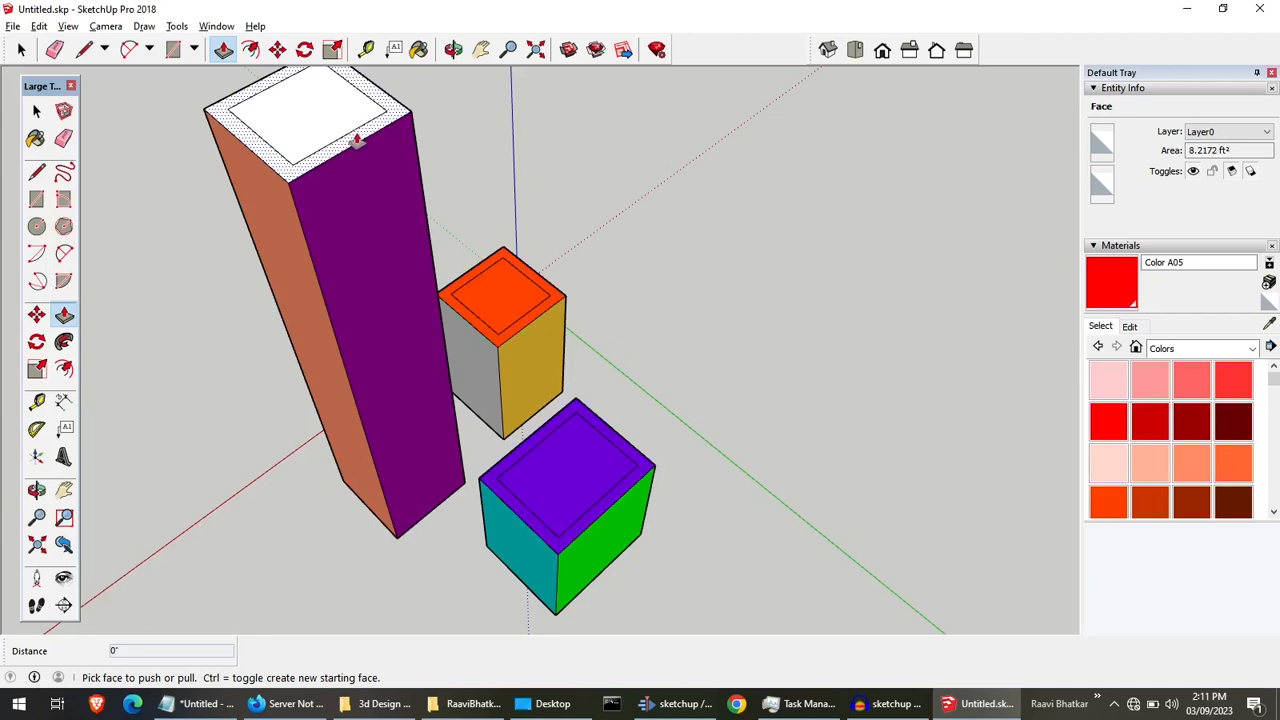
pyautogui.click(503, 302)
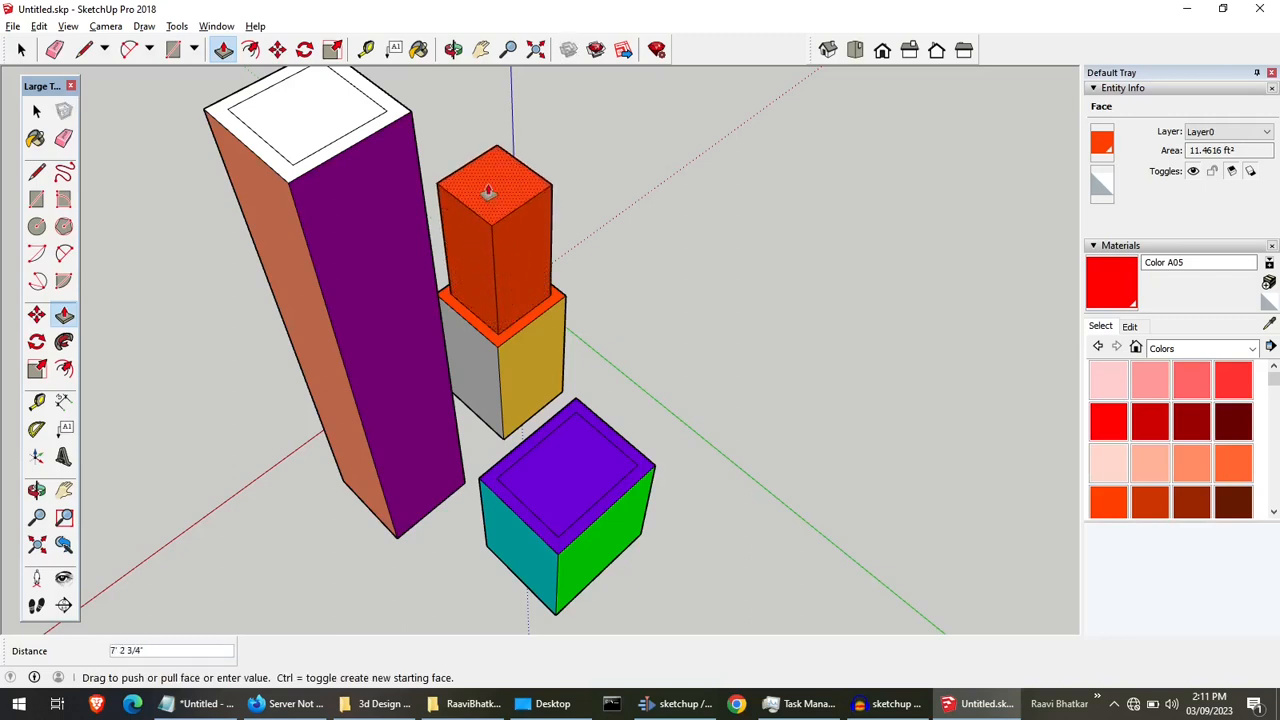
pyautogui.click(489, 192)
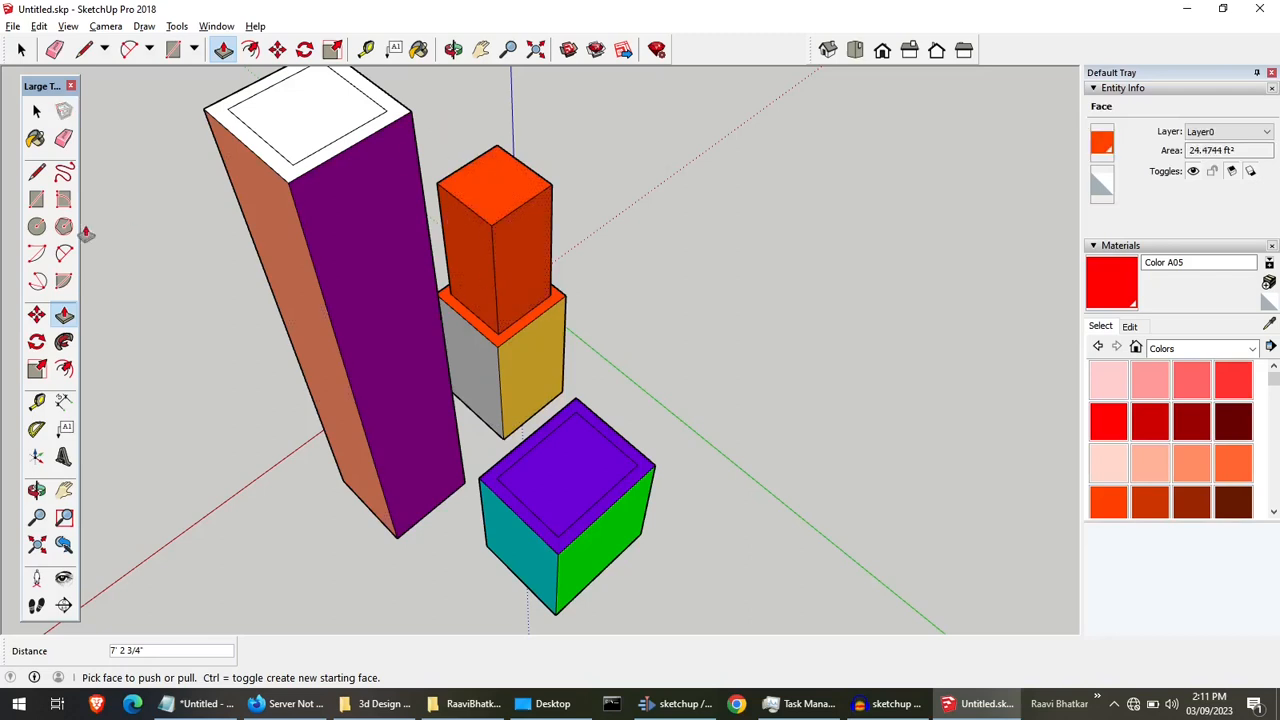
# Offset the top face of the orange second tier inward by about 5 9/16".
pyautogui.click(65, 372)
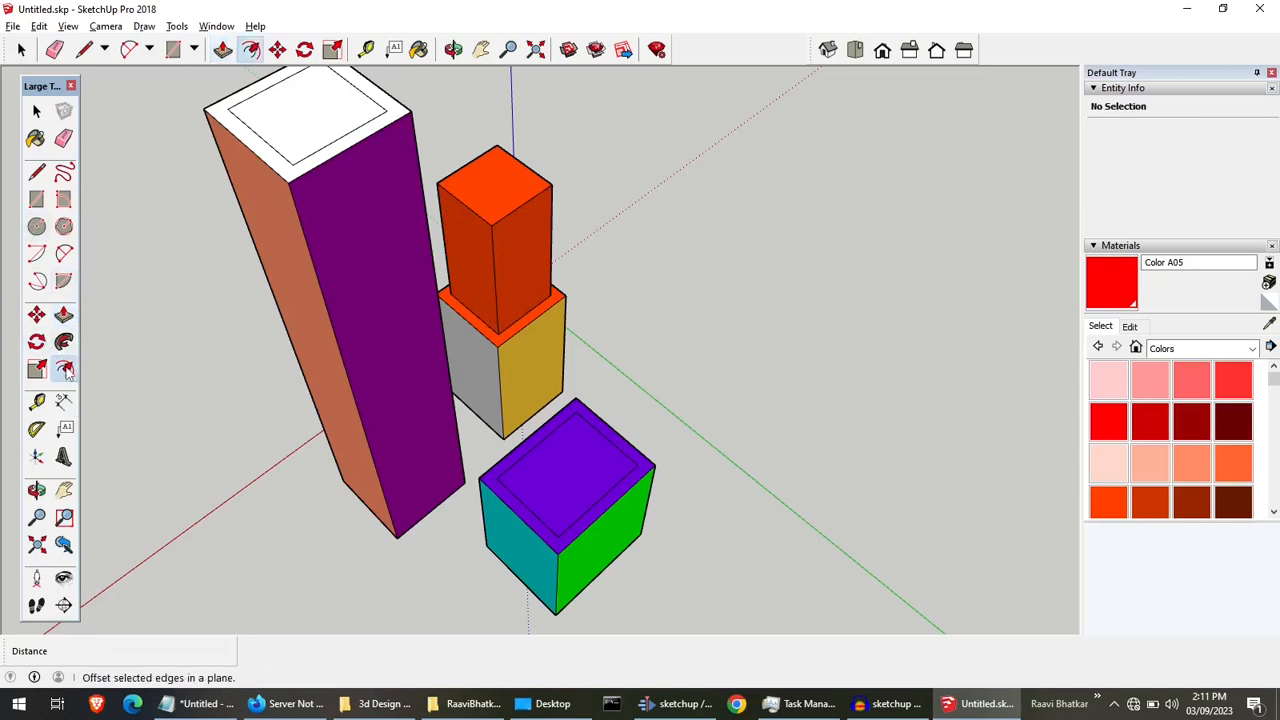
pyautogui.click(478, 166)
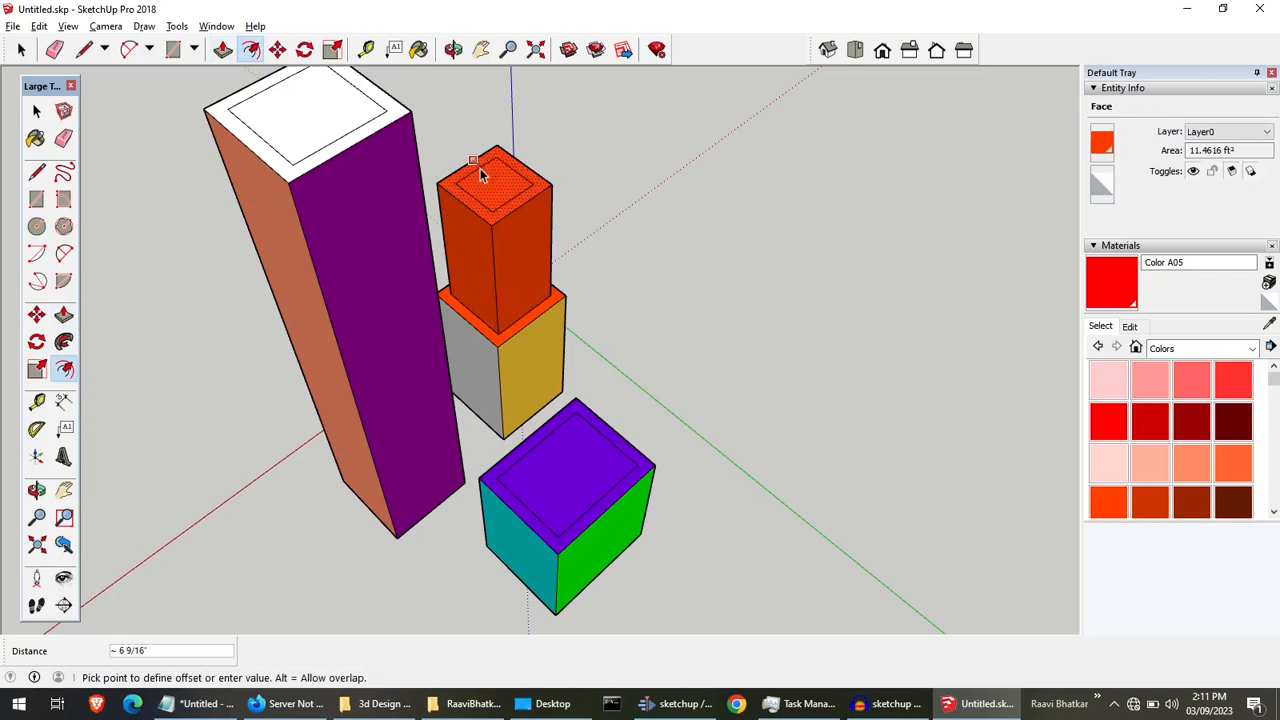
pyautogui.click(478, 167)
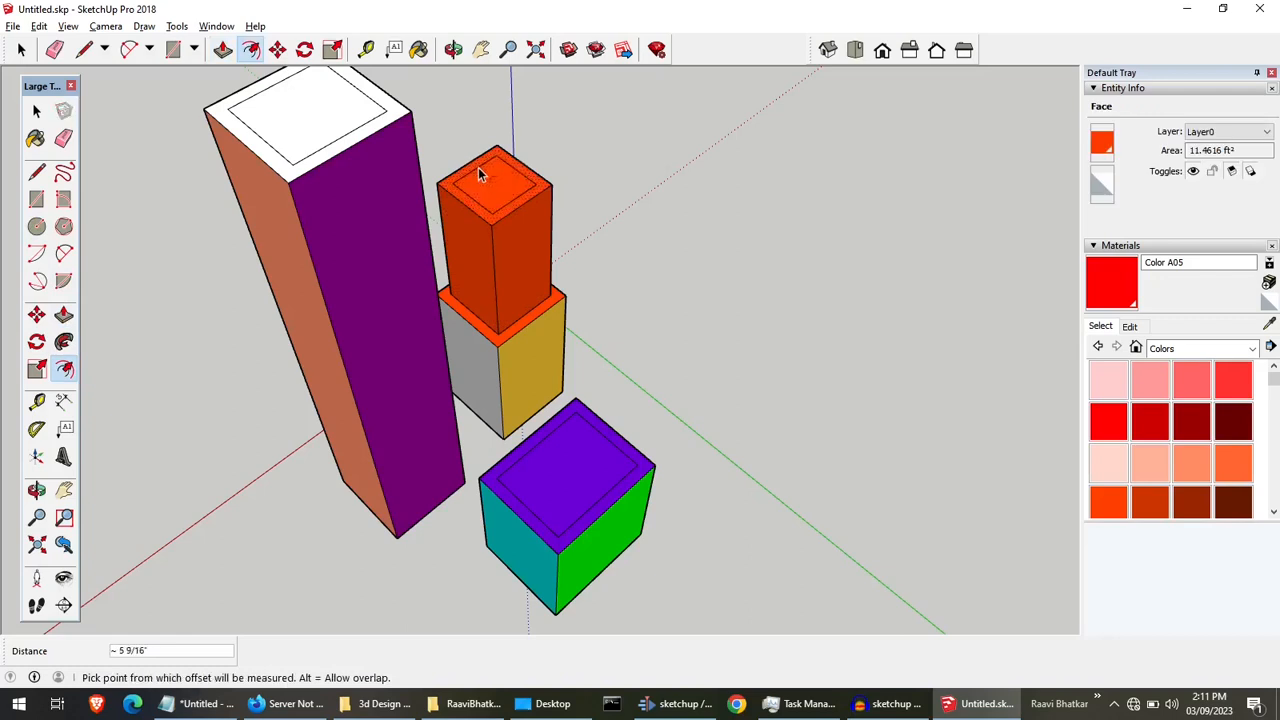
# Push/Pull the inset face on the orange second tier up about 4' 6 1/16" to form a third tier.
pyautogui.click(64, 316)
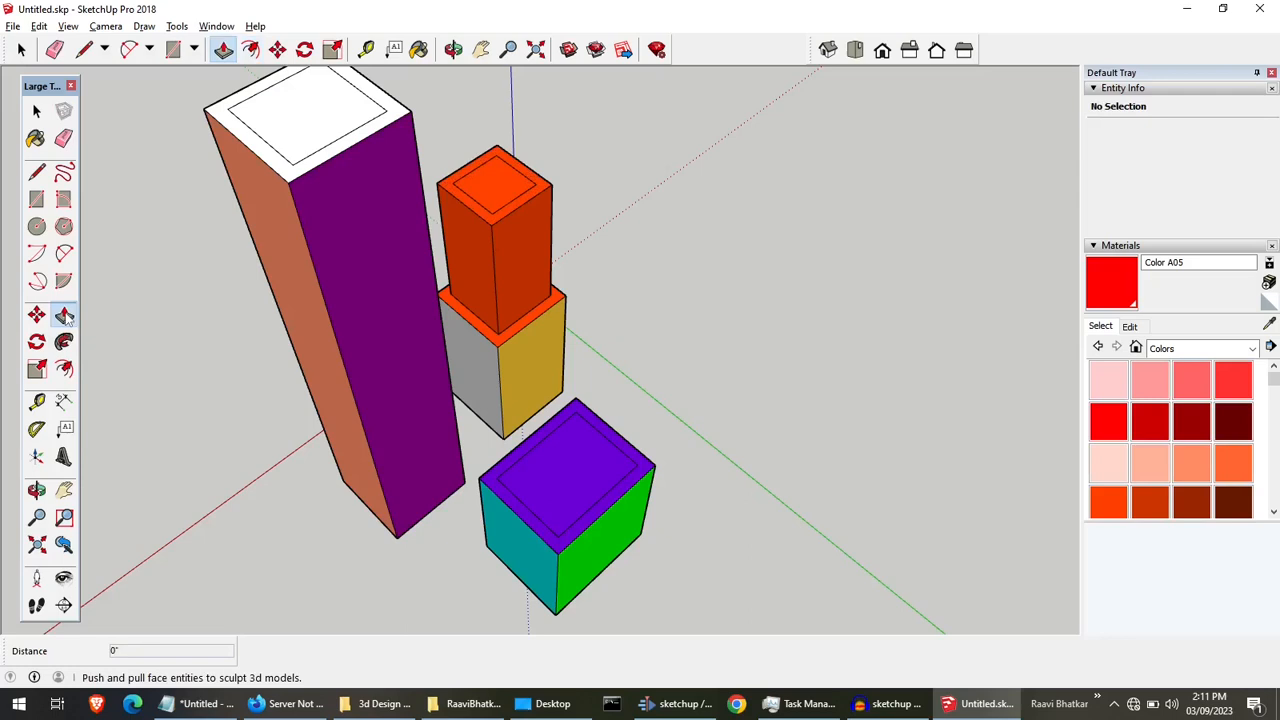
pyautogui.click(496, 190)
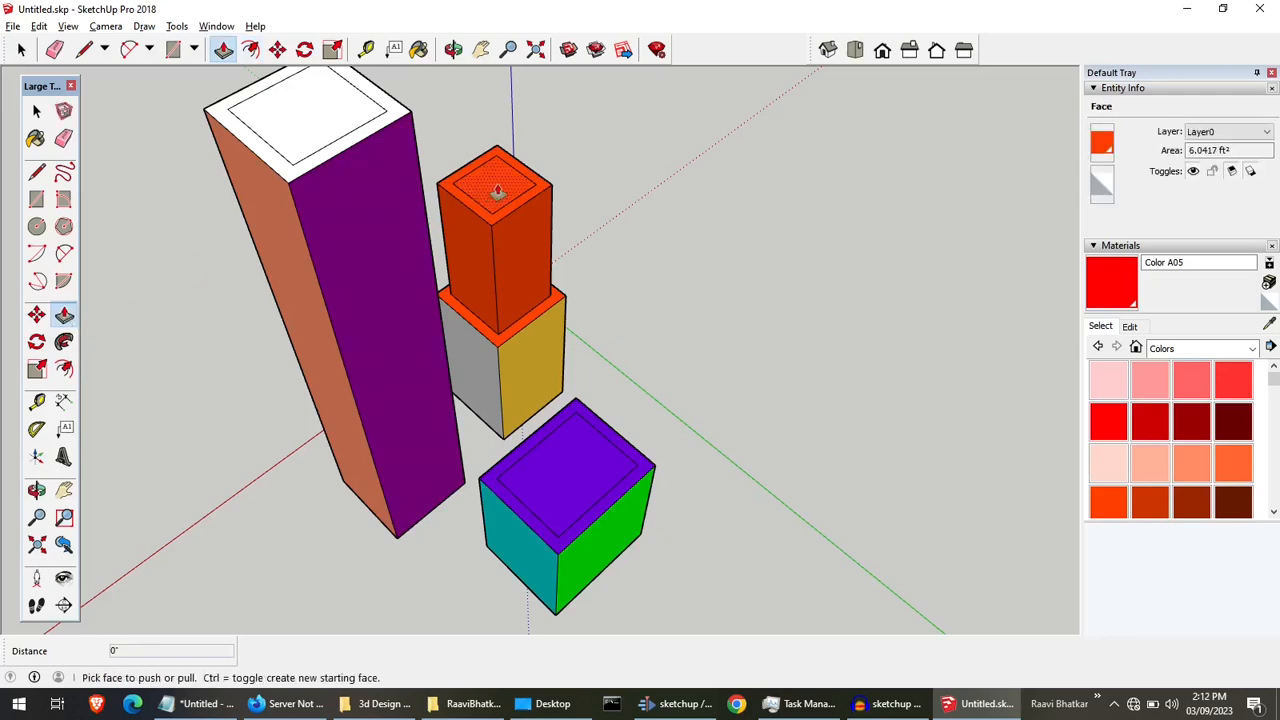
pyautogui.click(497, 190)
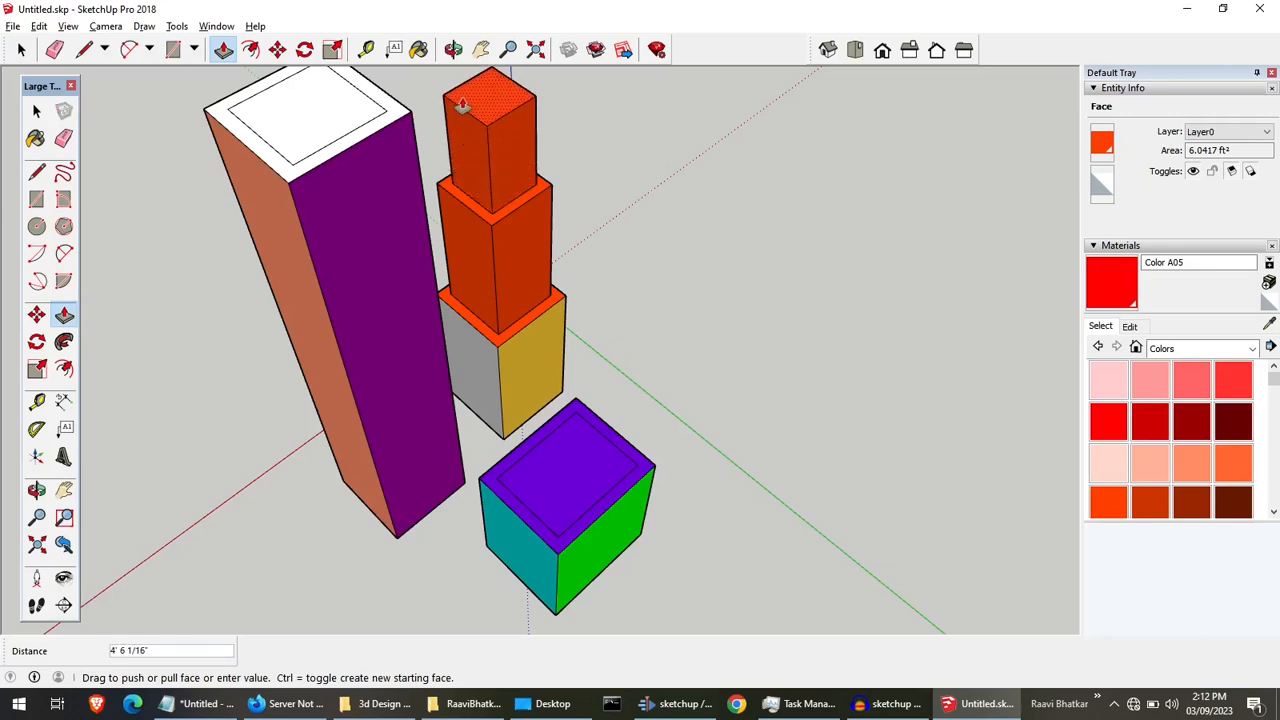
pyautogui.click(462, 107)
# Push/Pull the inset purple face on the green-and-pink box up about 6' 11 3/8" to form a second tier.
pyautogui.moveTo(723, 189); pyautogui.dragTo(607, 543, button='middle')
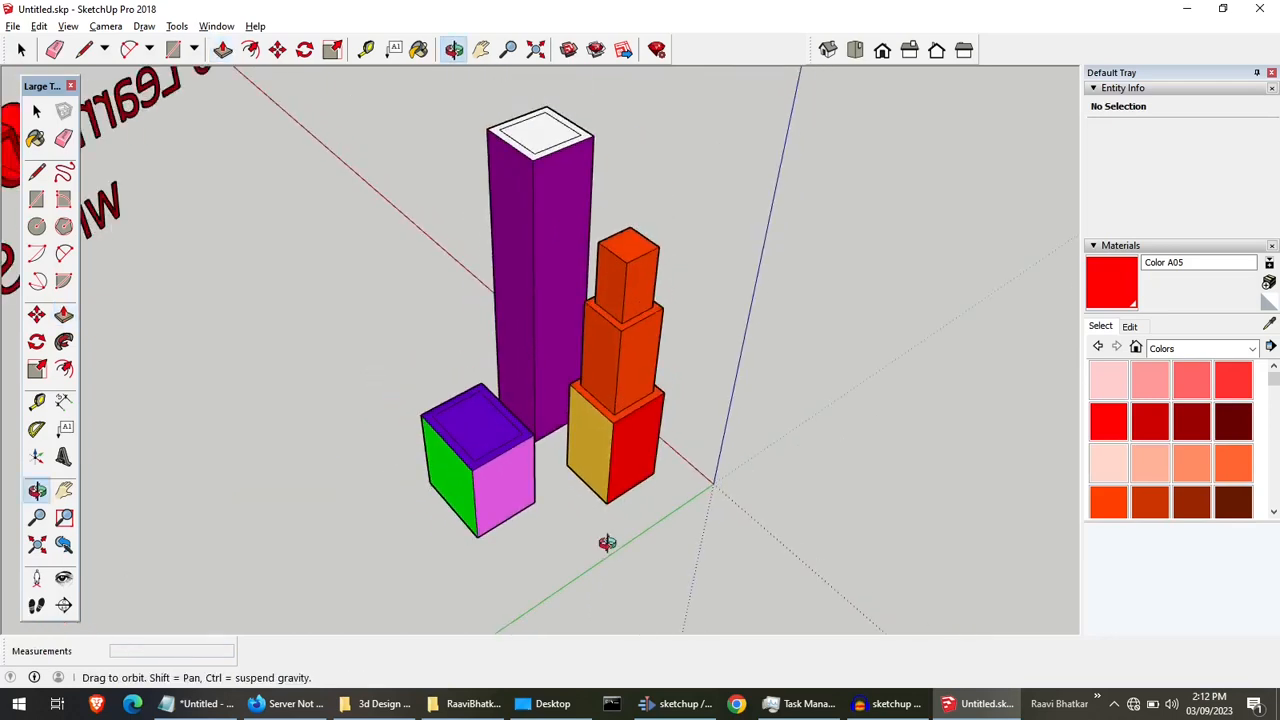
pyautogui.scroll(1, 604, 198)
pyautogui.scroll(1, 604, 197)
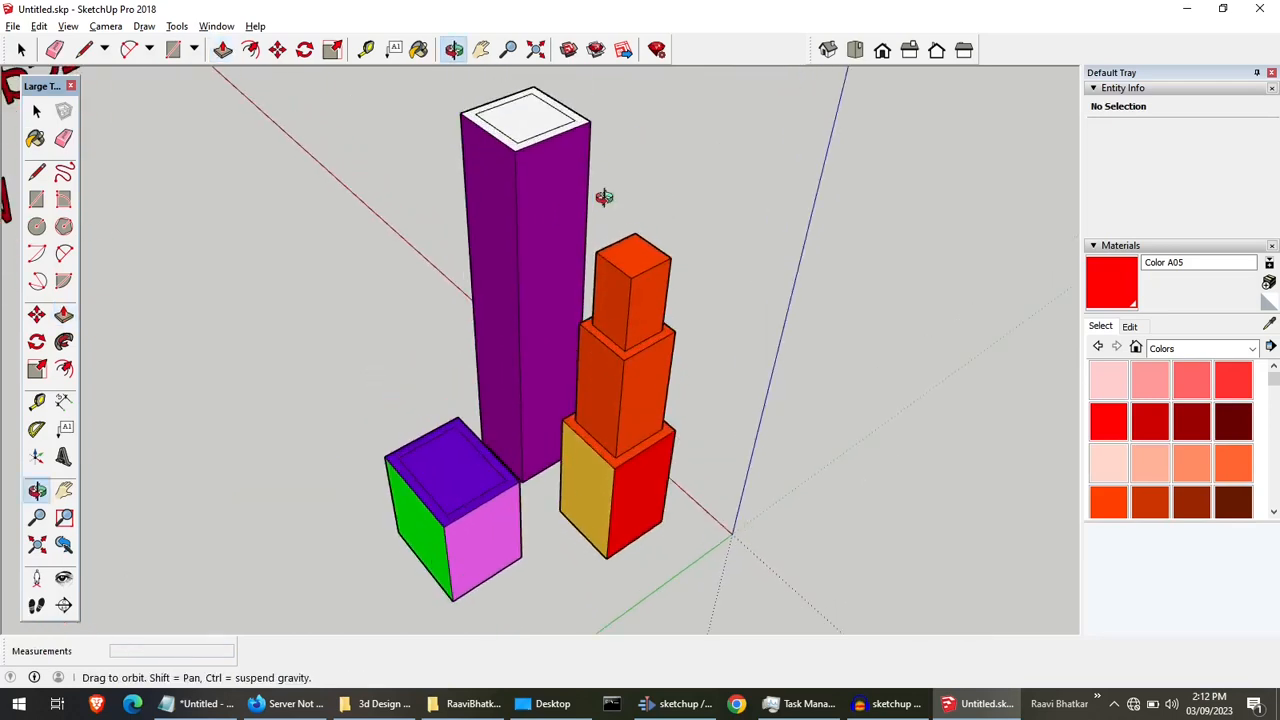
pyautogui.click(63, 314)
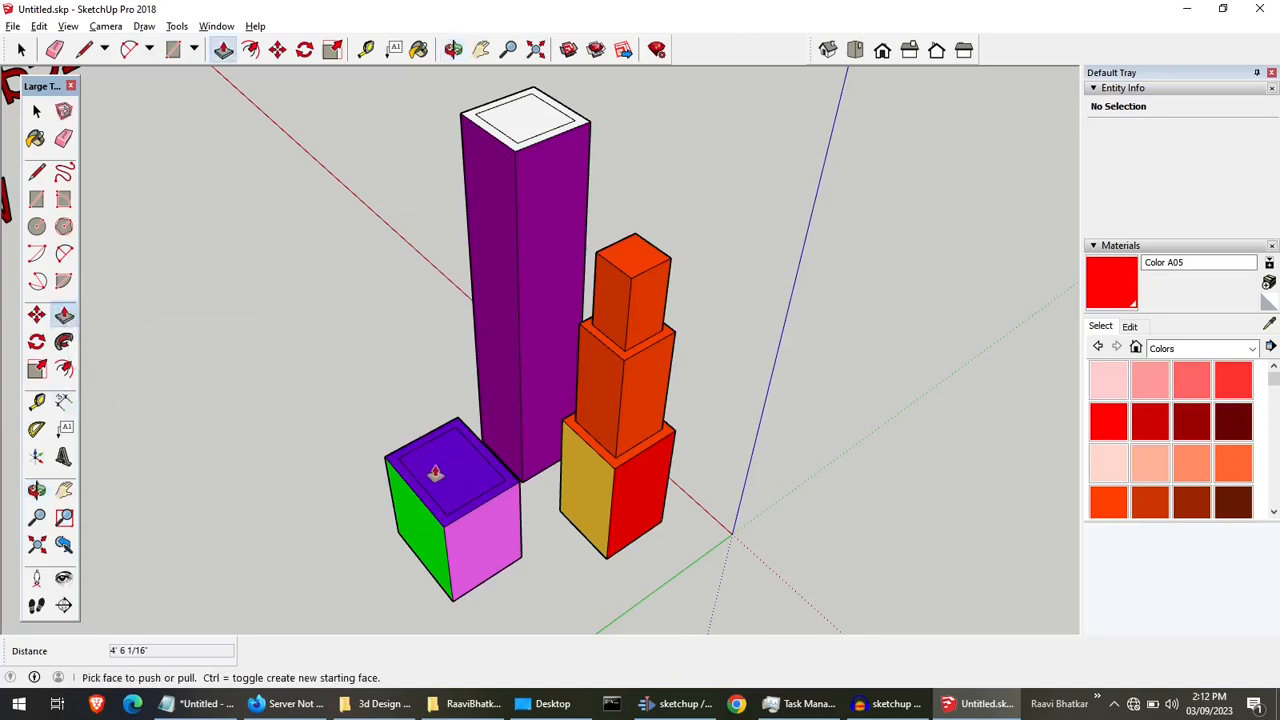
pyautogui.moveTo(459, 484); pyautogui.dragTo(445, 394)
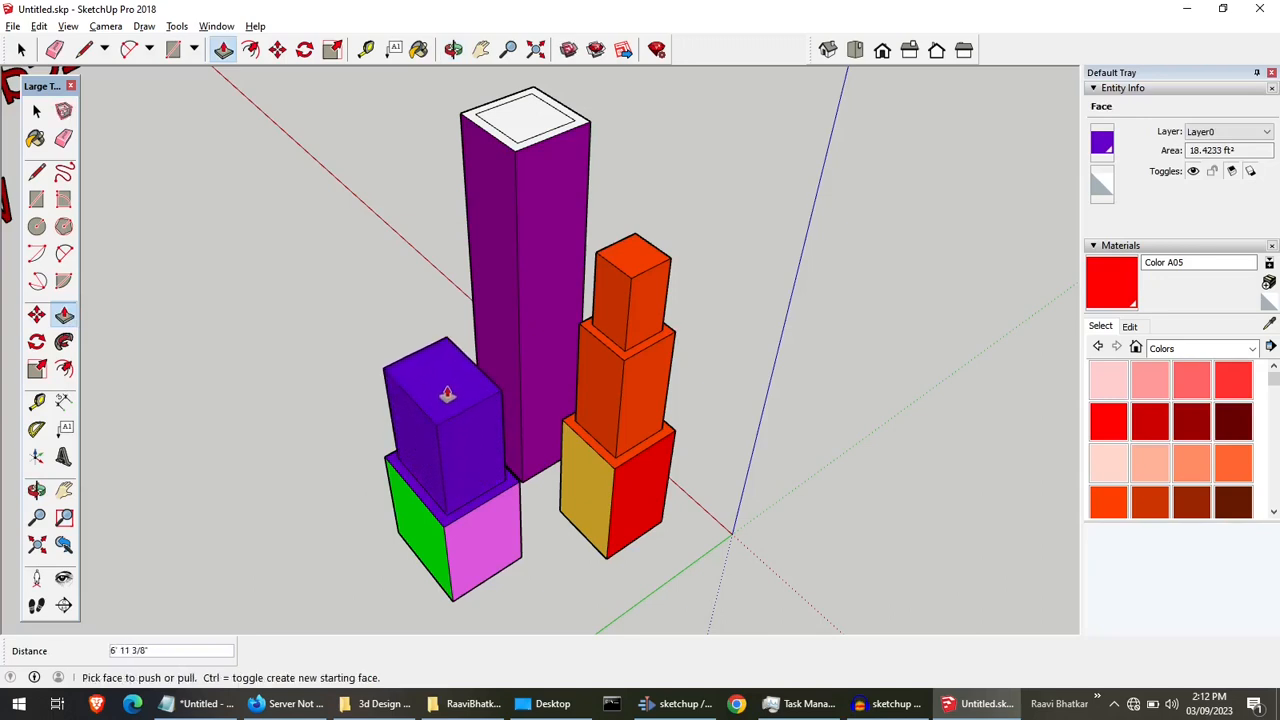
# Offset the top face of the purple second tier inward by about 6 15/16".
pyautogui.click(64, 369)
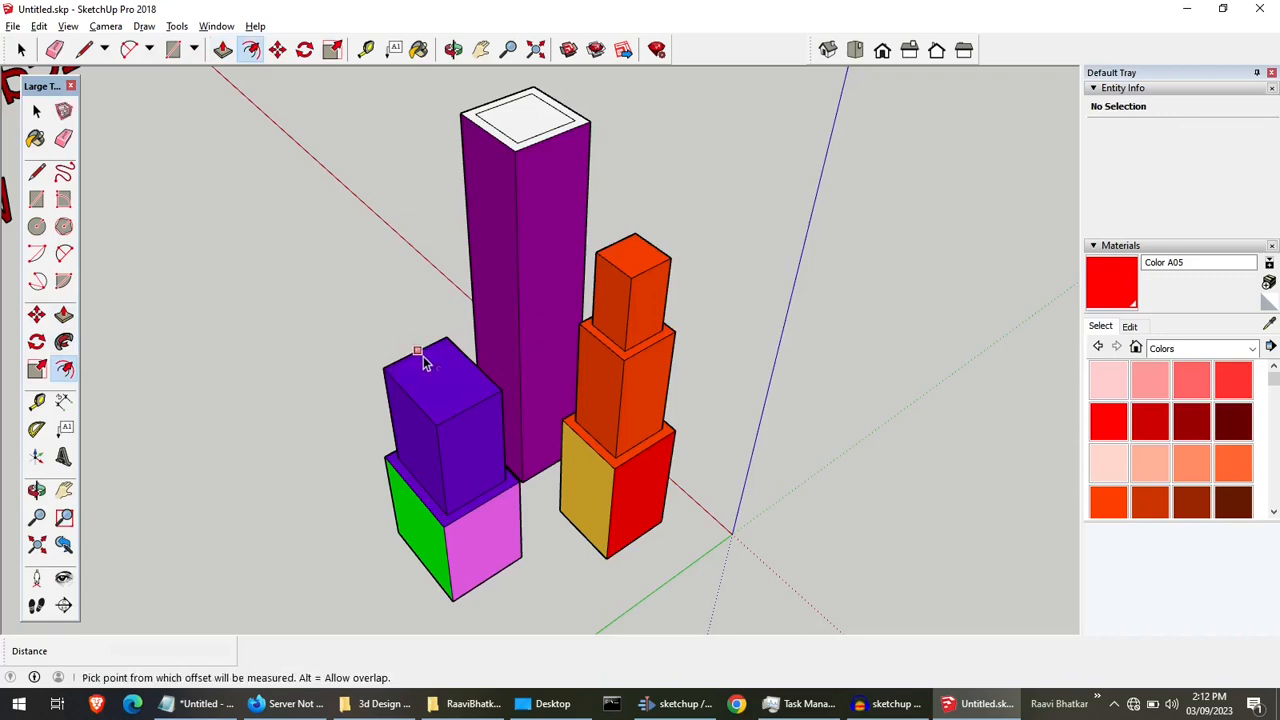
pyautogui.click(422, 355)
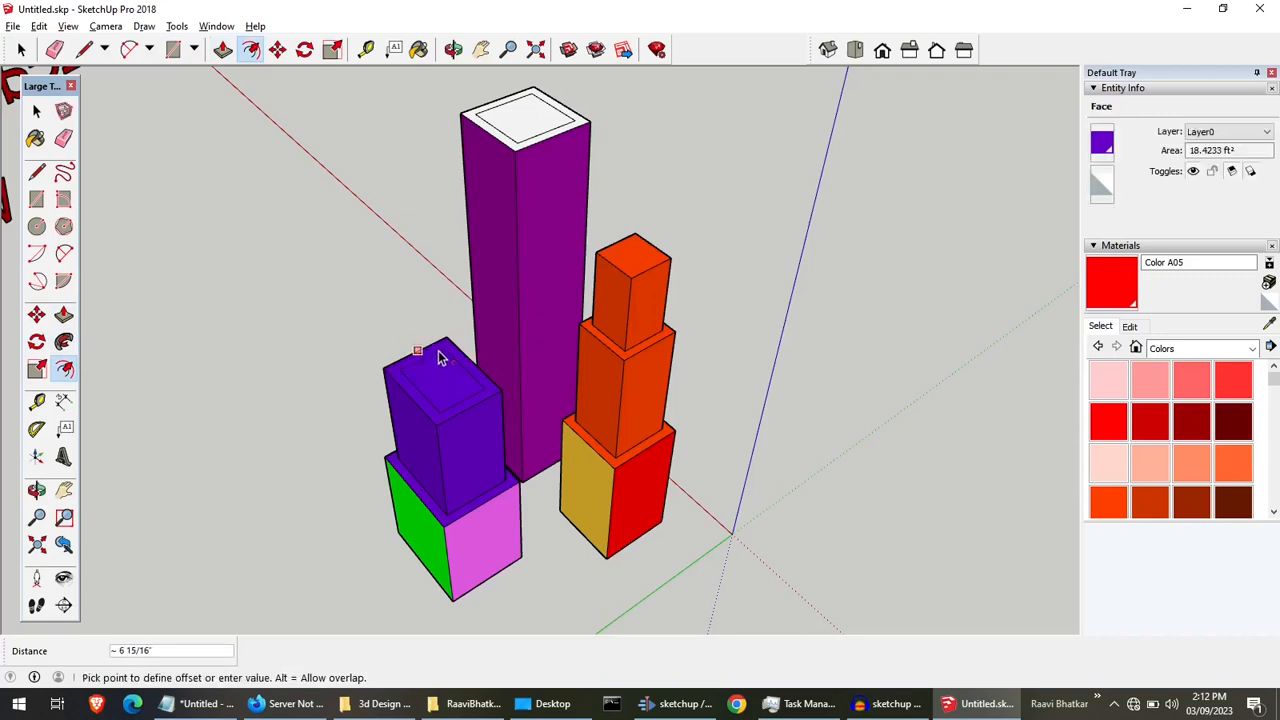
pyautogui.click(438, 350)
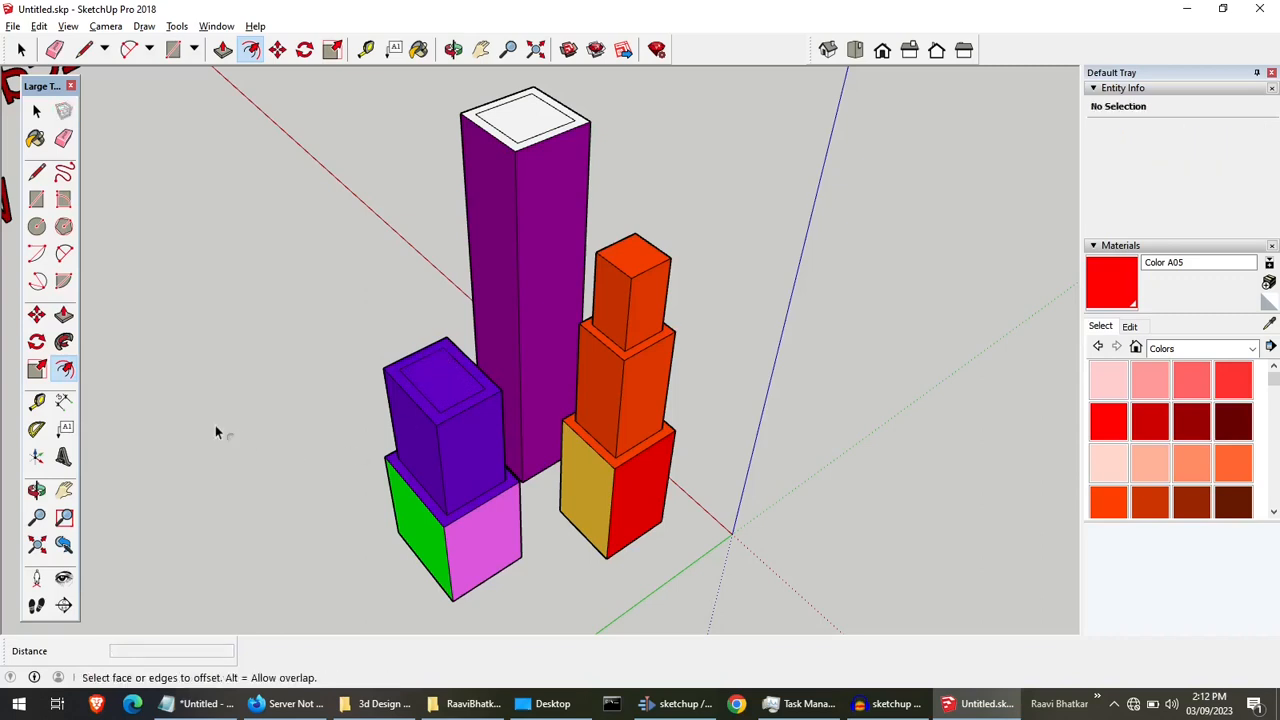
# Push/Pull the inset face on the purple second tier up about 7' 11/16" to form a third tier.
pyautogui.click(62, 316)
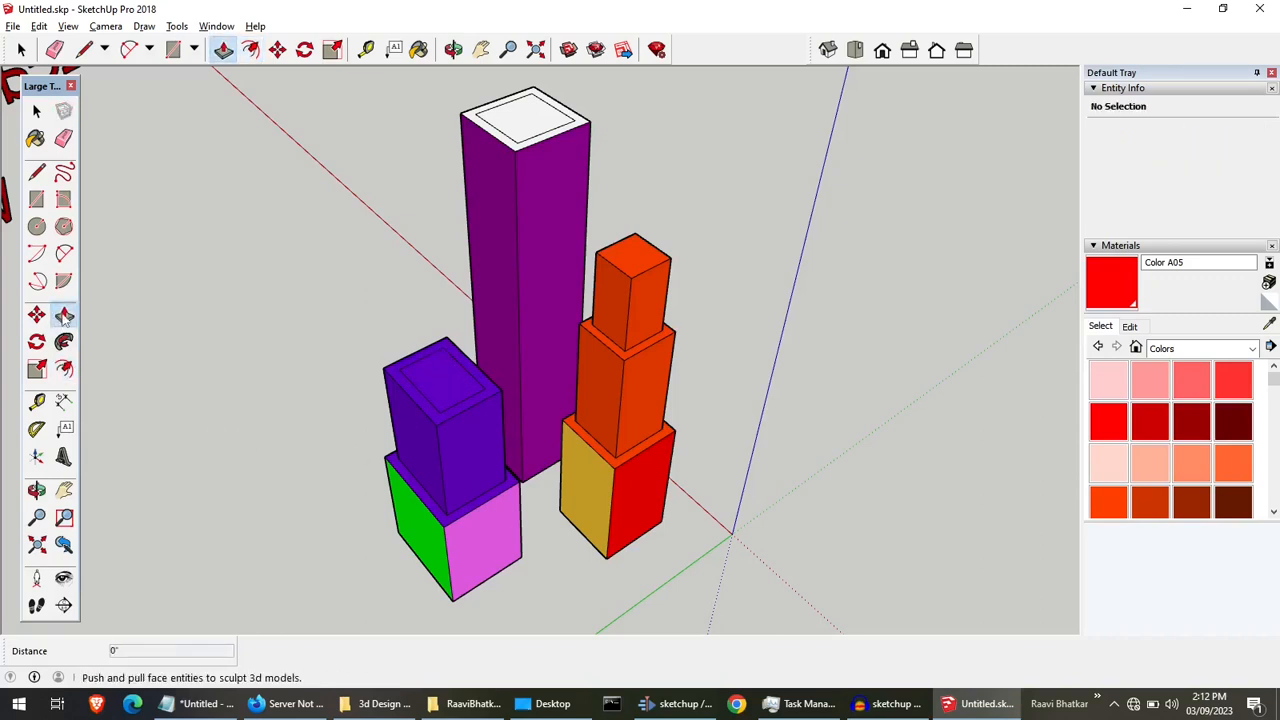
pyautogui.click(447, 383)
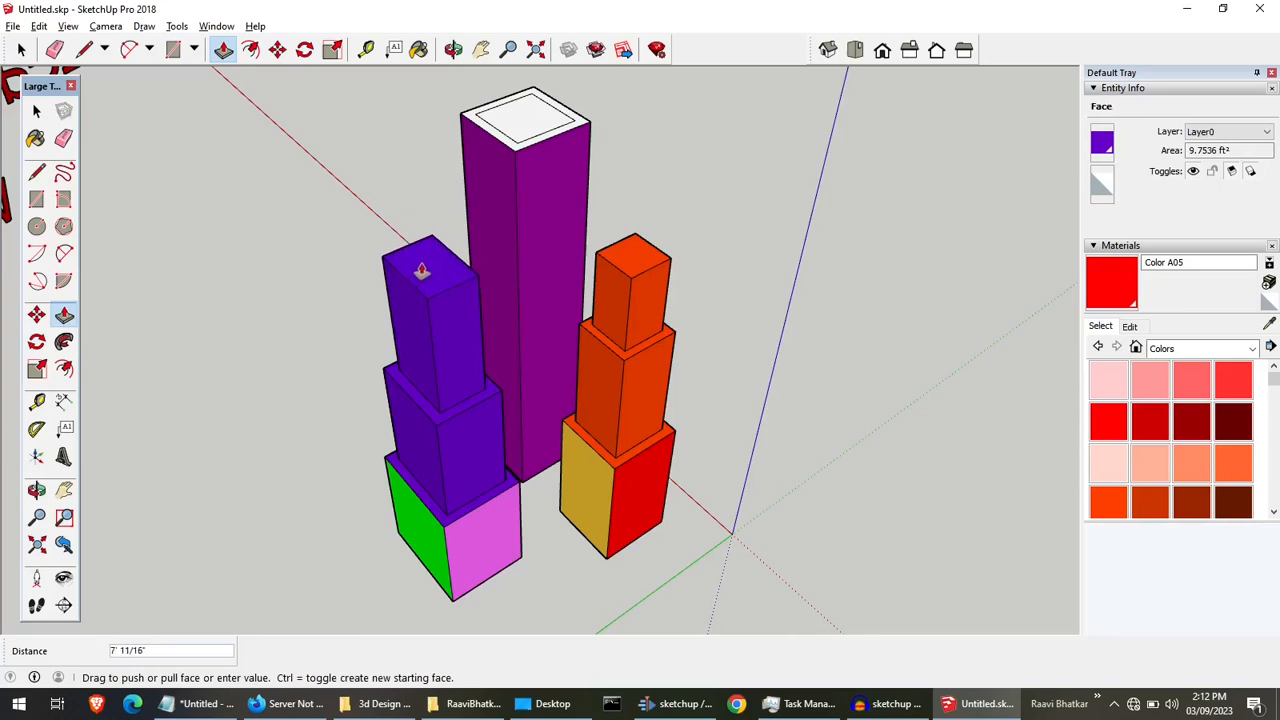
pyautogui.click(422, 270)
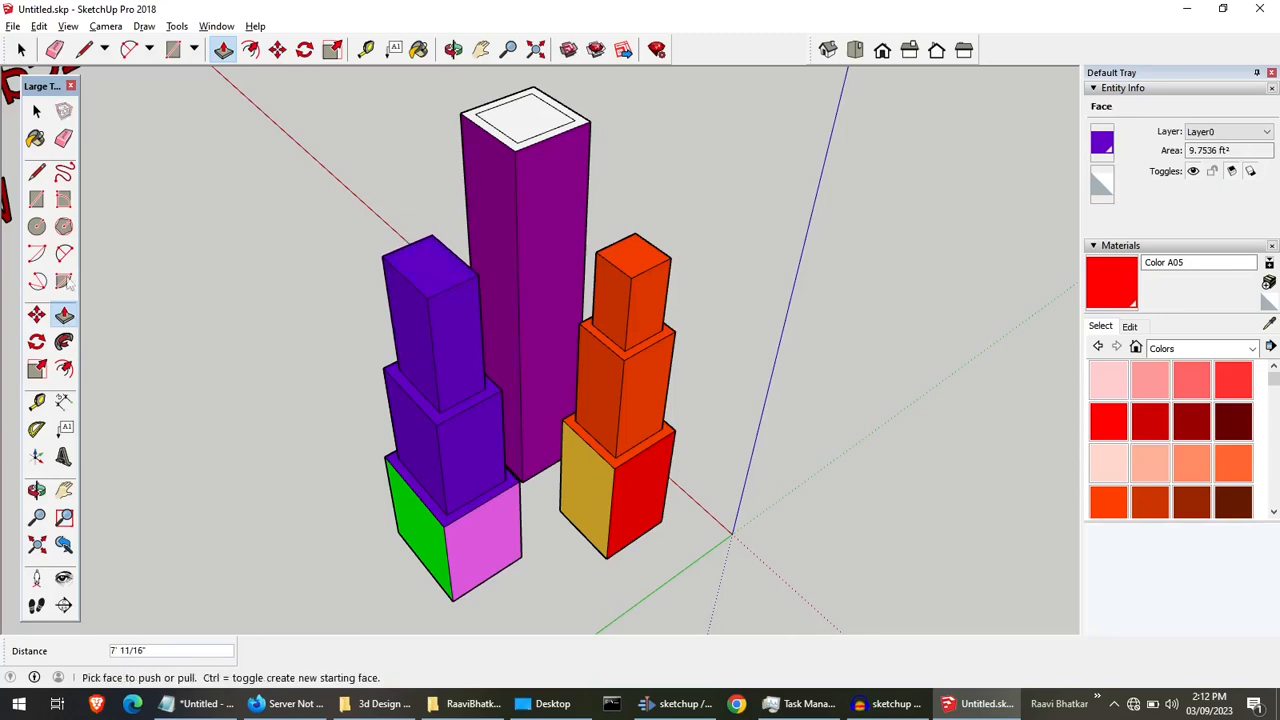
# Offset the top face of the purple third tier inward by about 6 3/4".
pyautogui.click(63, 369)
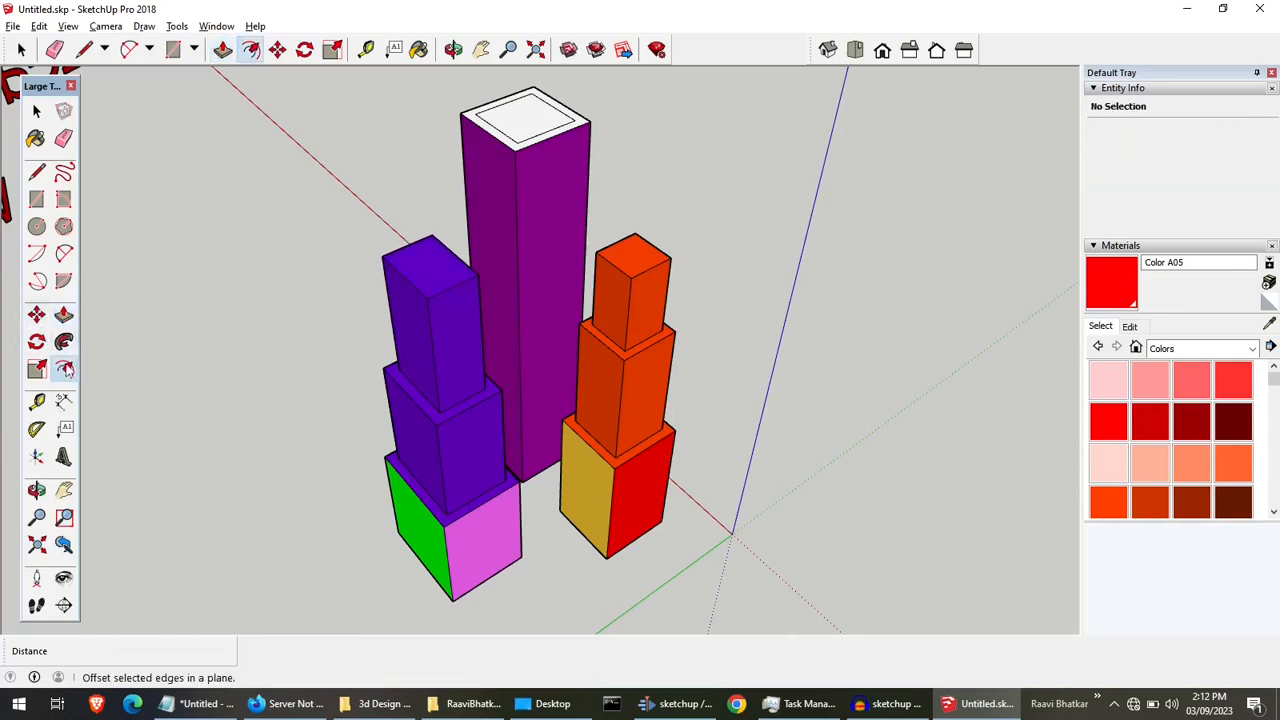
pyautogui.click(417, 247)
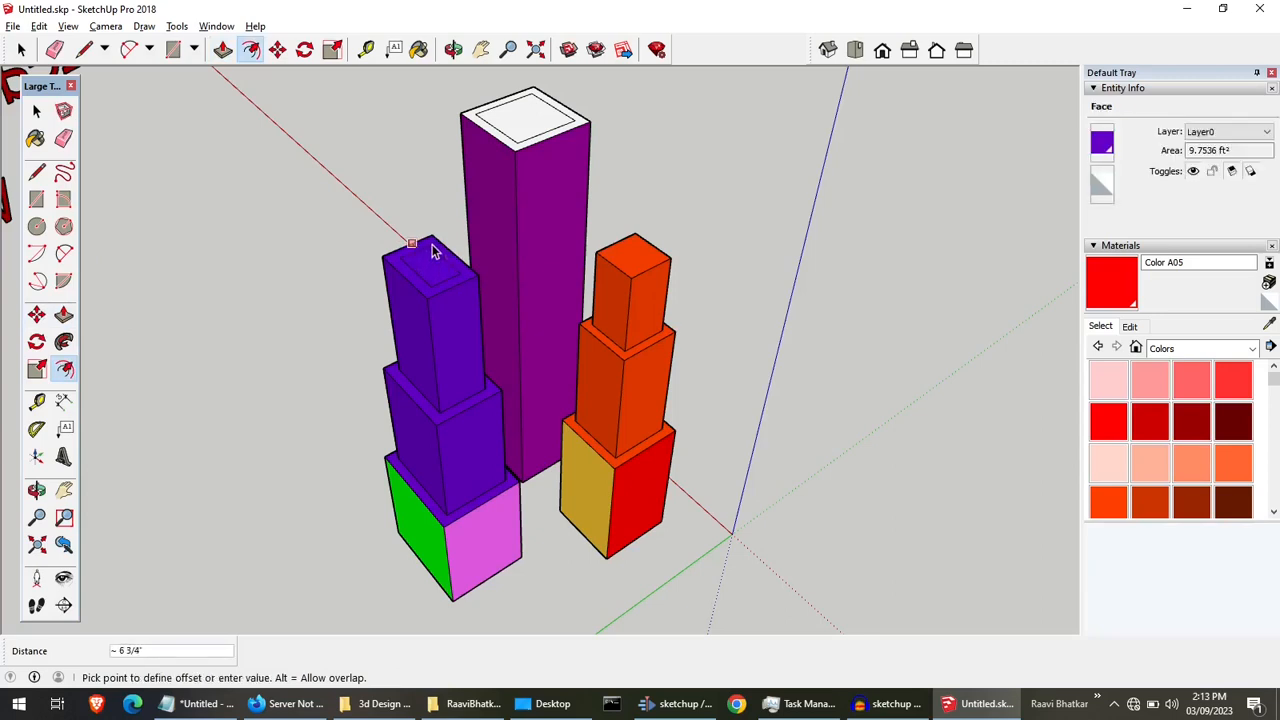
pyautogui.click(432, 245)
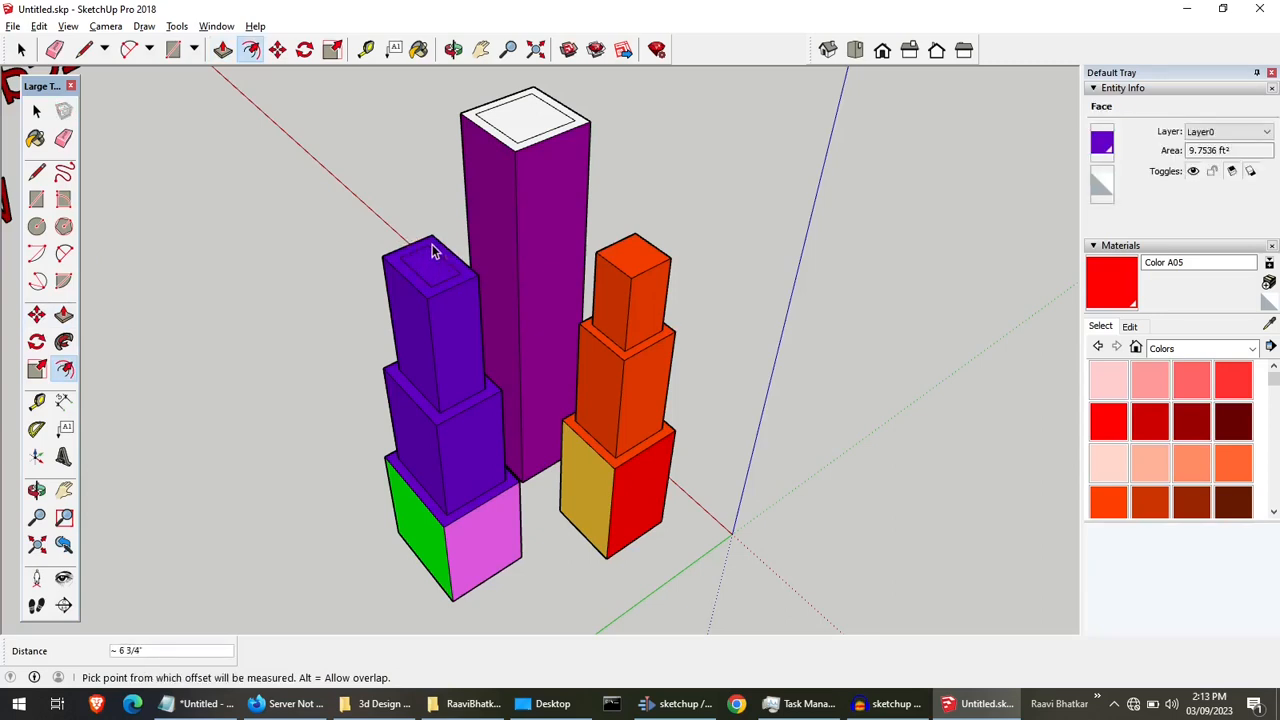
# Push/Pull the inset face on the purple third tier up about 5' 8 3/16" to form a fourth tier.
pyautogui.click(63, 320)
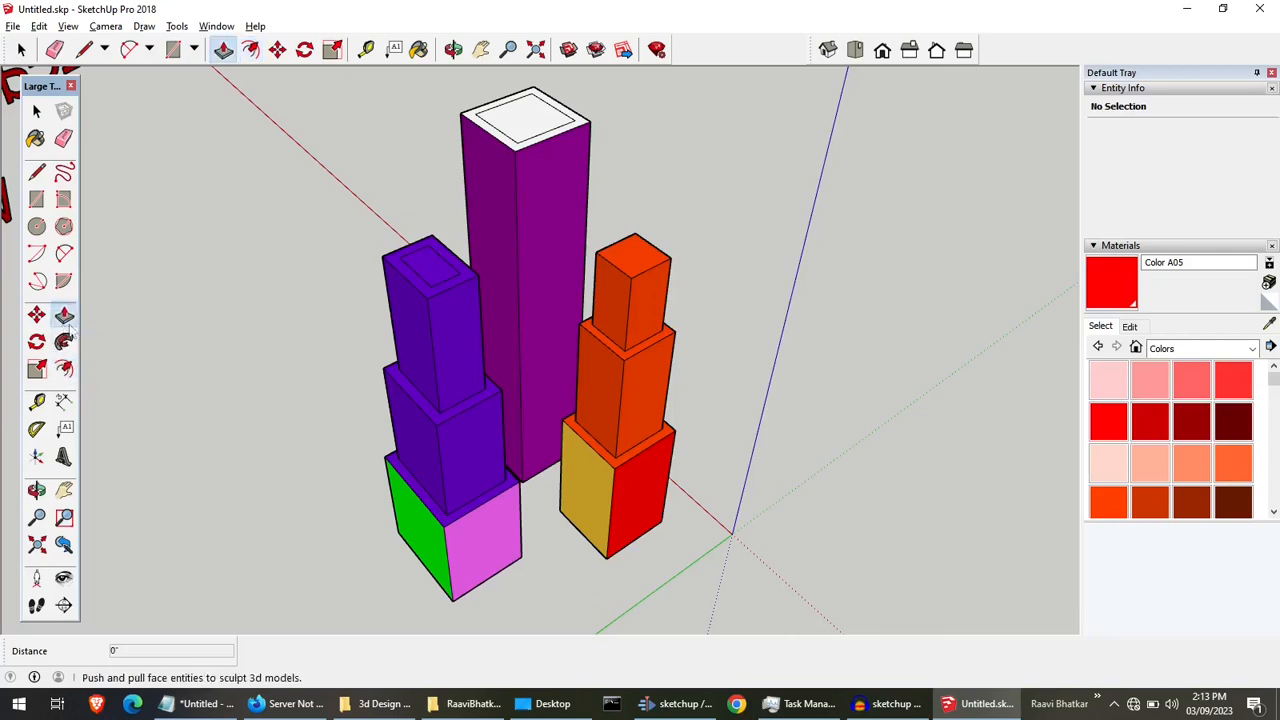
pyautogui.click(435, 277)
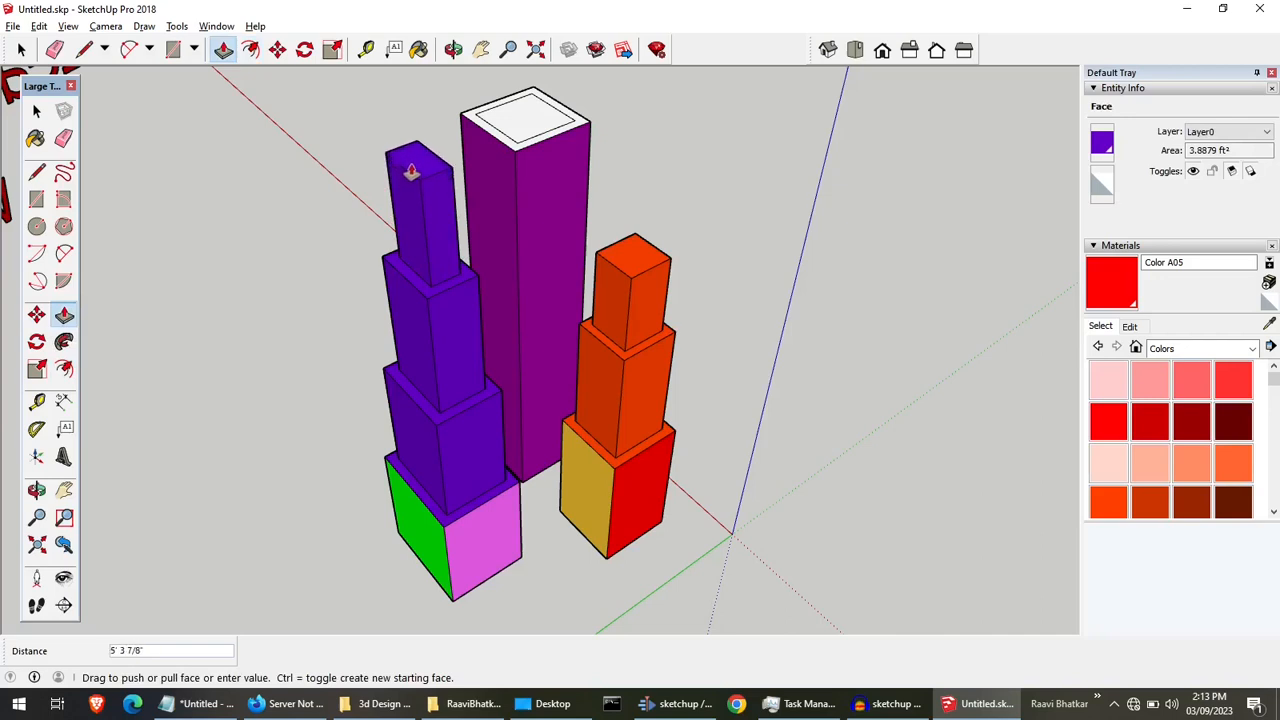
pyautogui.click(411, 163)
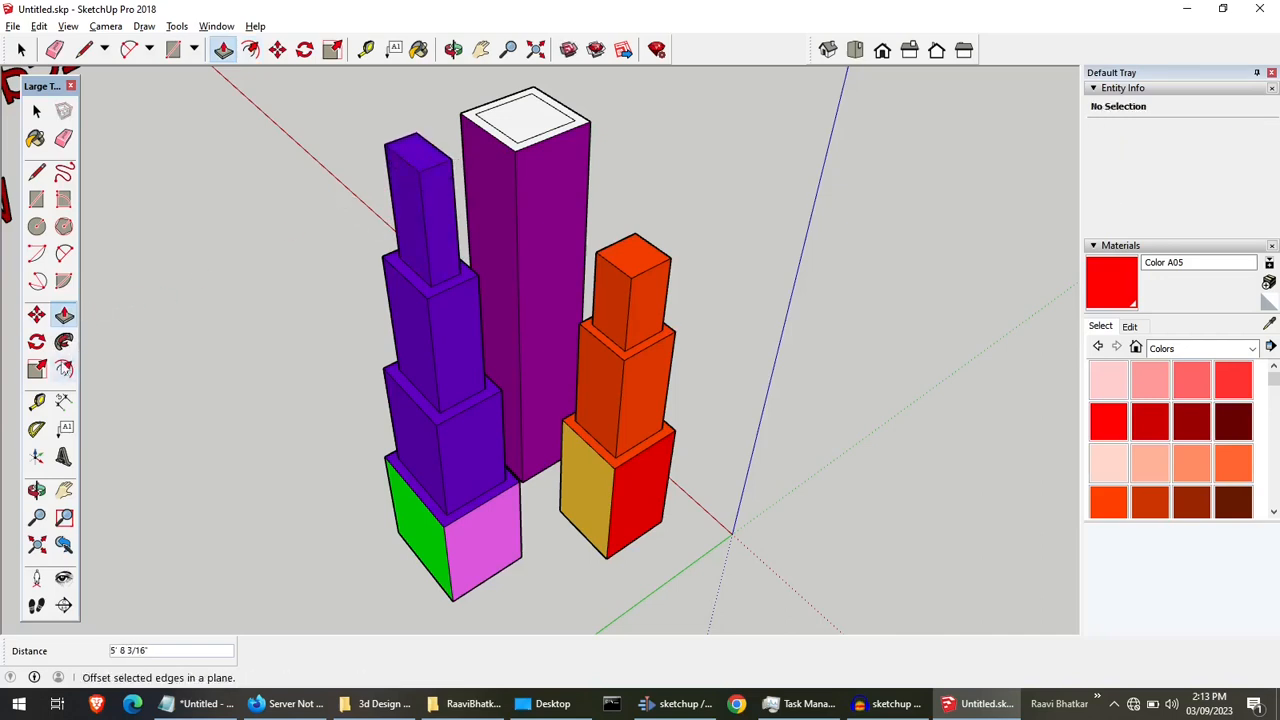
# Offset the top face of the purple fourth tier inward by about 5".
pyautogui.click(63, 369)
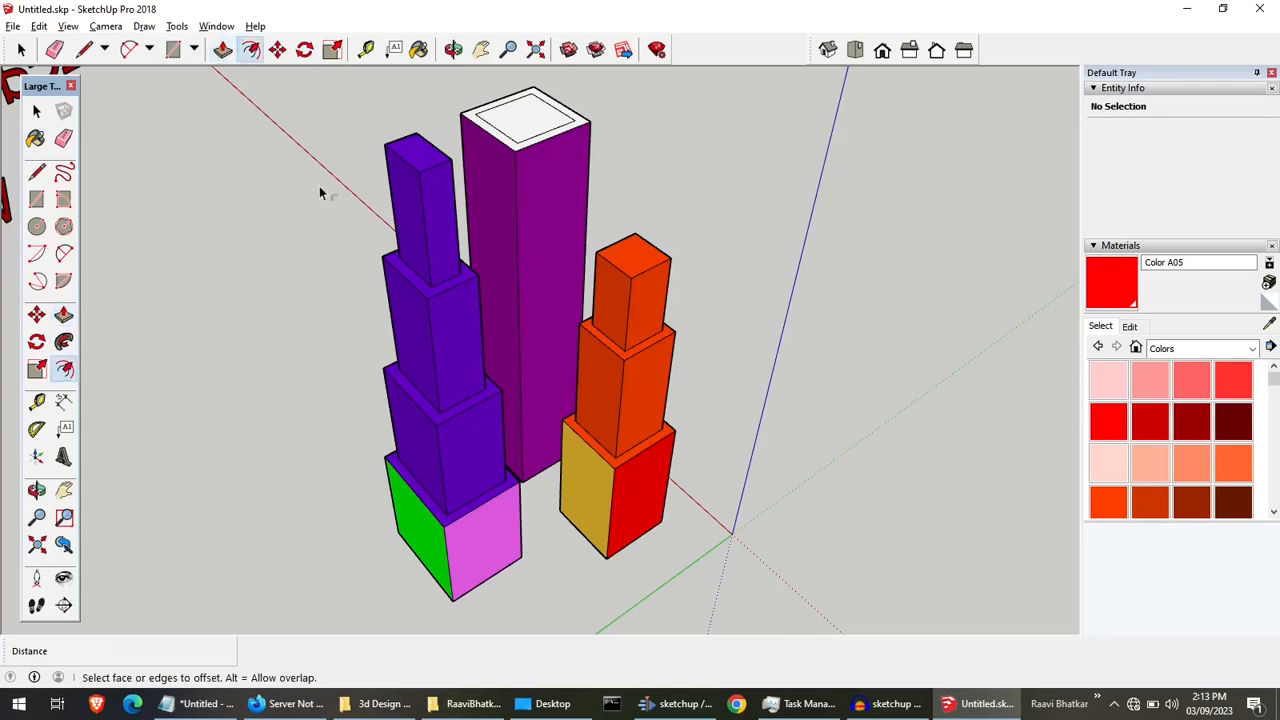
pyautogui.click(403, 140)
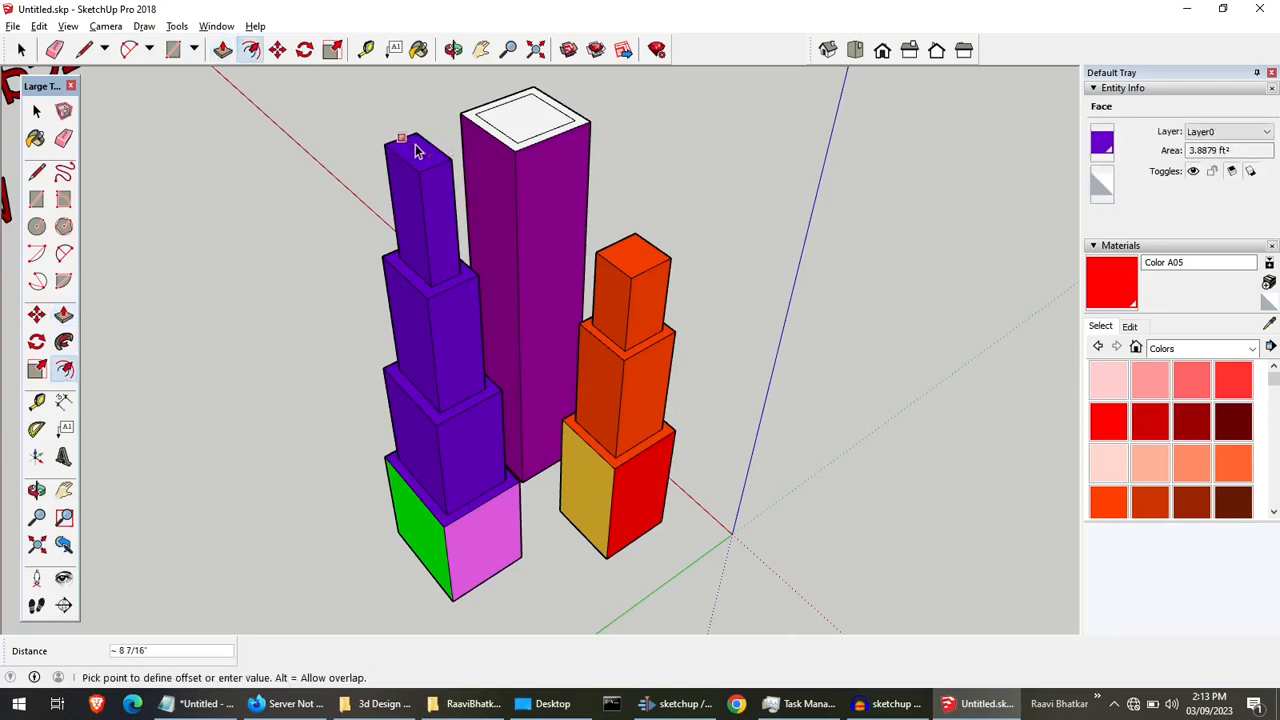
pyautogui.click(415, 147)
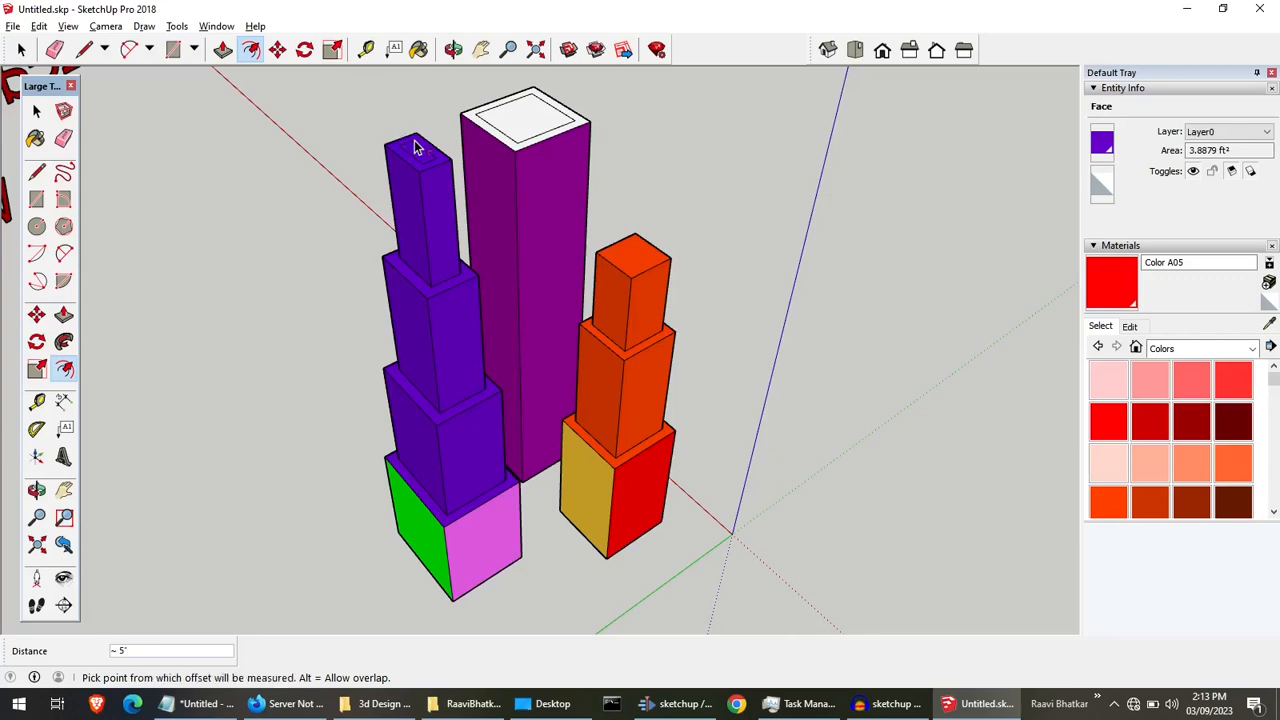
# Push/Pull the inset face on the purple fourth tier up about 3' 7 1/16" to form a fifth tier.
pyautogui.press('p')
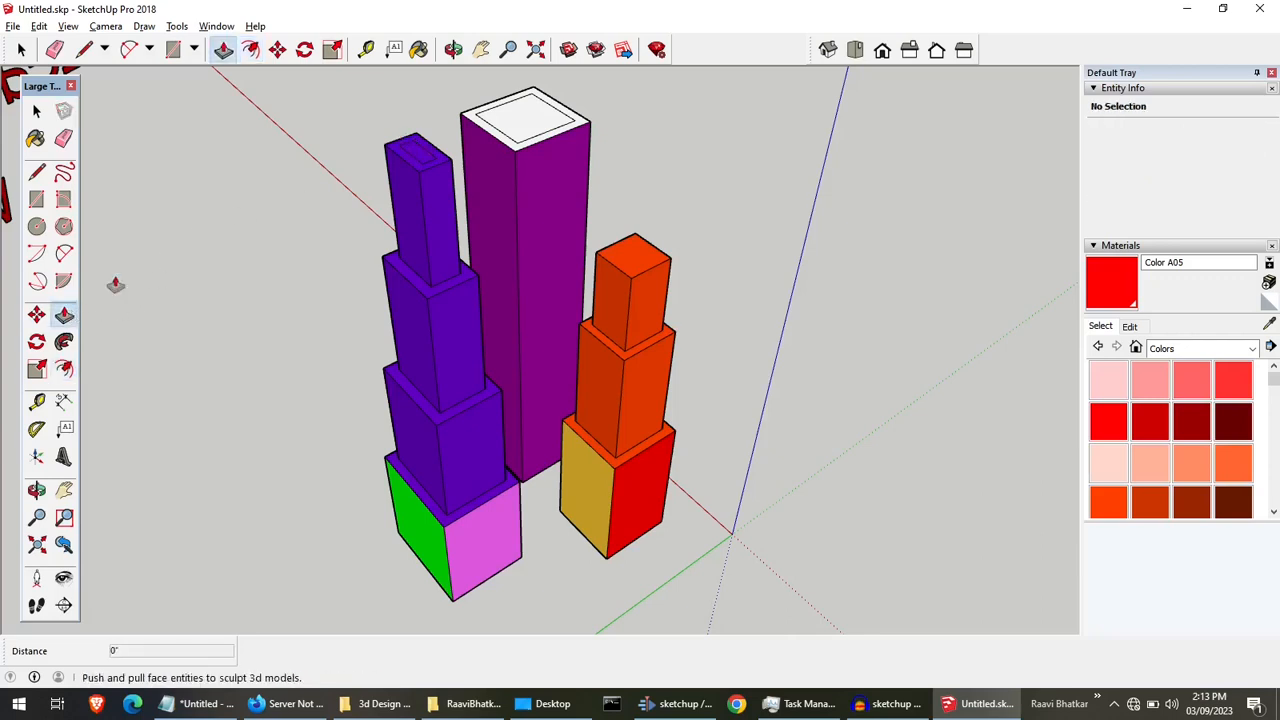
pyautogui.click(423, 163)
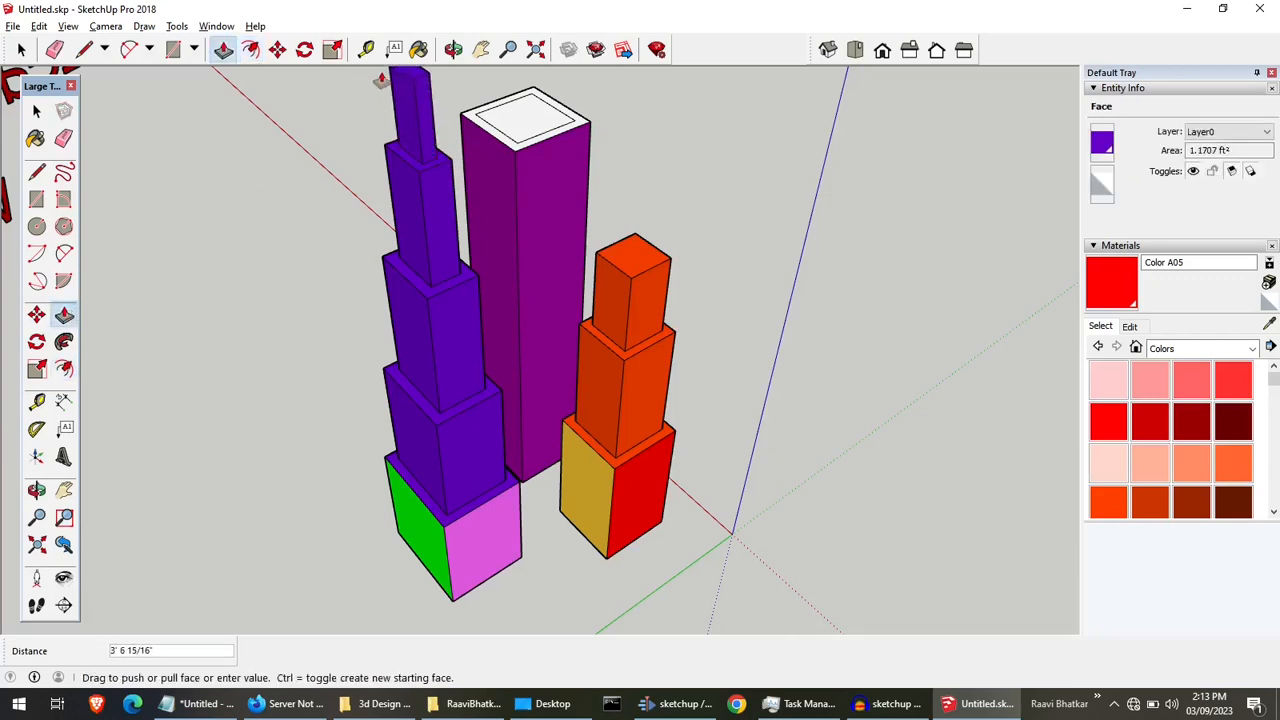
pyautogui.click(380, 80)
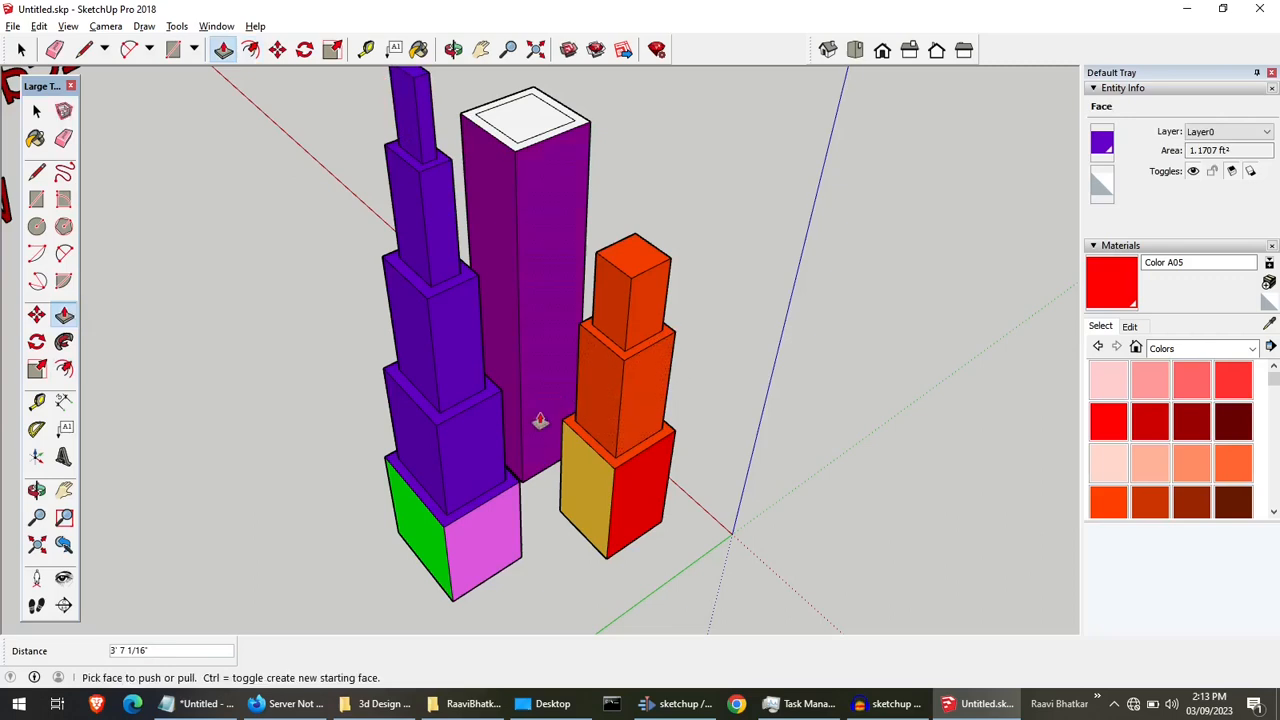
# Offset the top face of the orange third tier inward by about 6".
pyautogui.scroll(-1, 540, 420)
pyautogui.scroll(1, 677, 258)
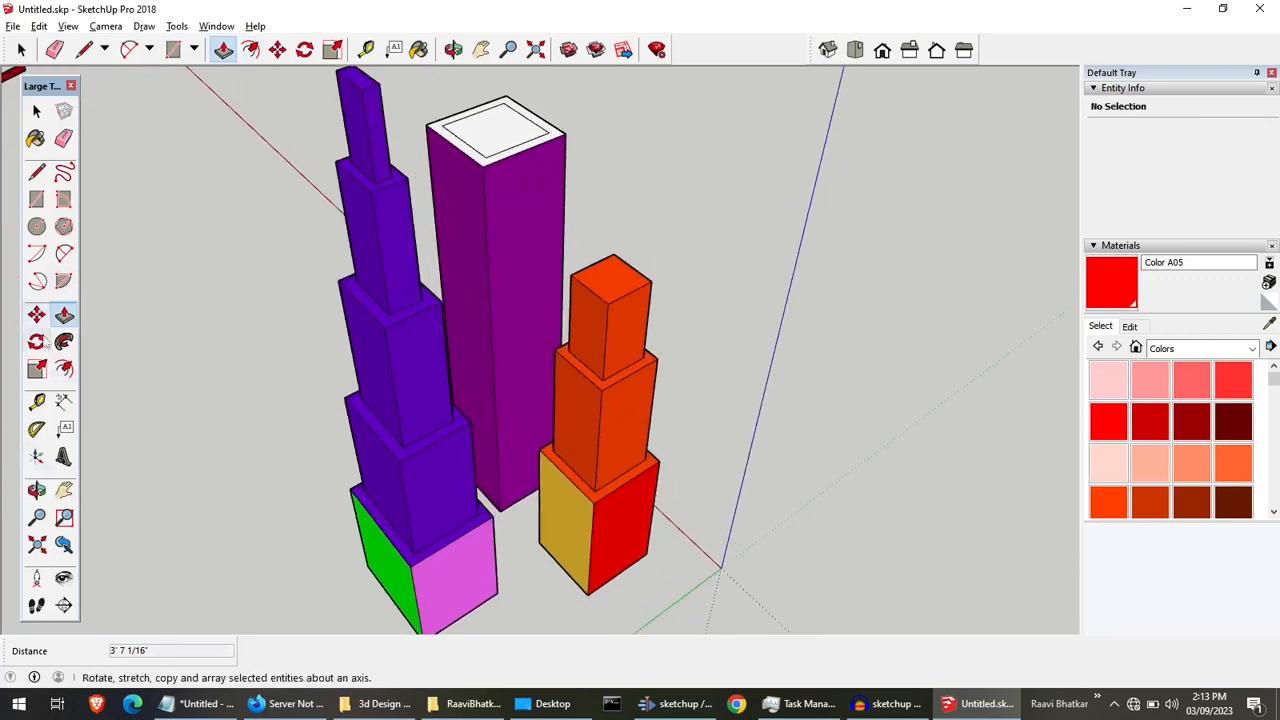
pyautogui.click(64, 369)
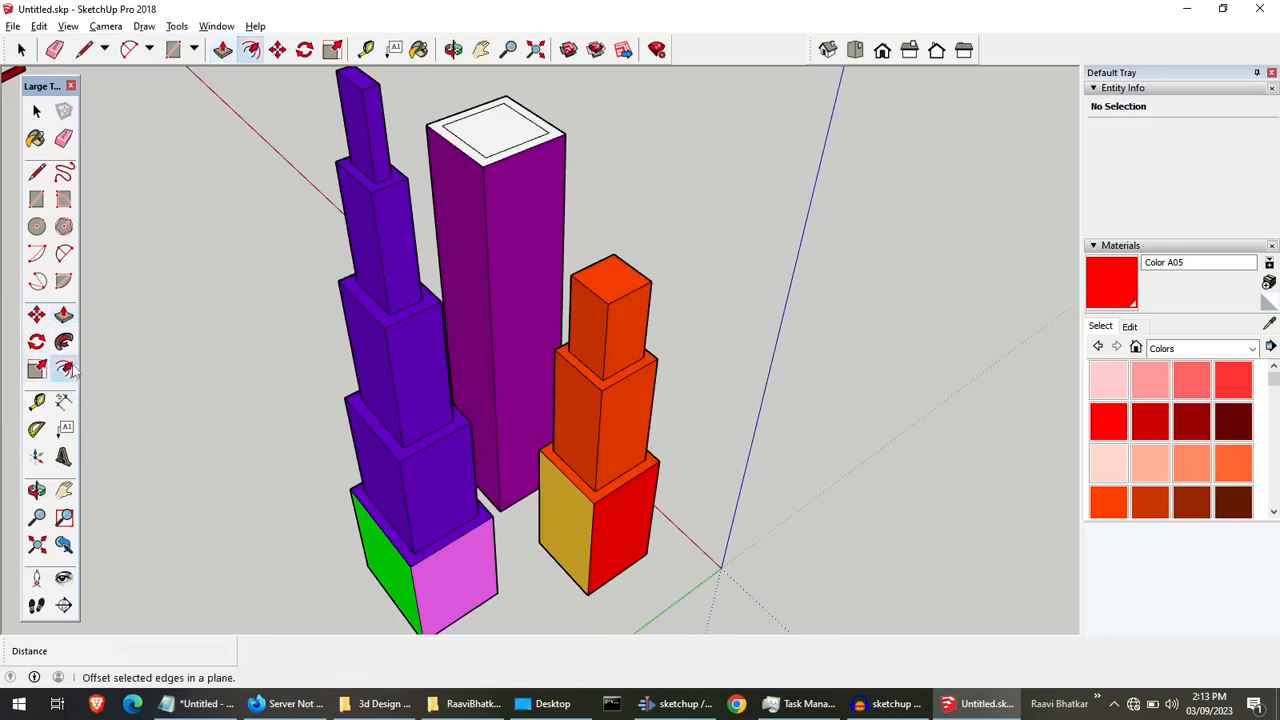
pyautogui.click(603, 266)
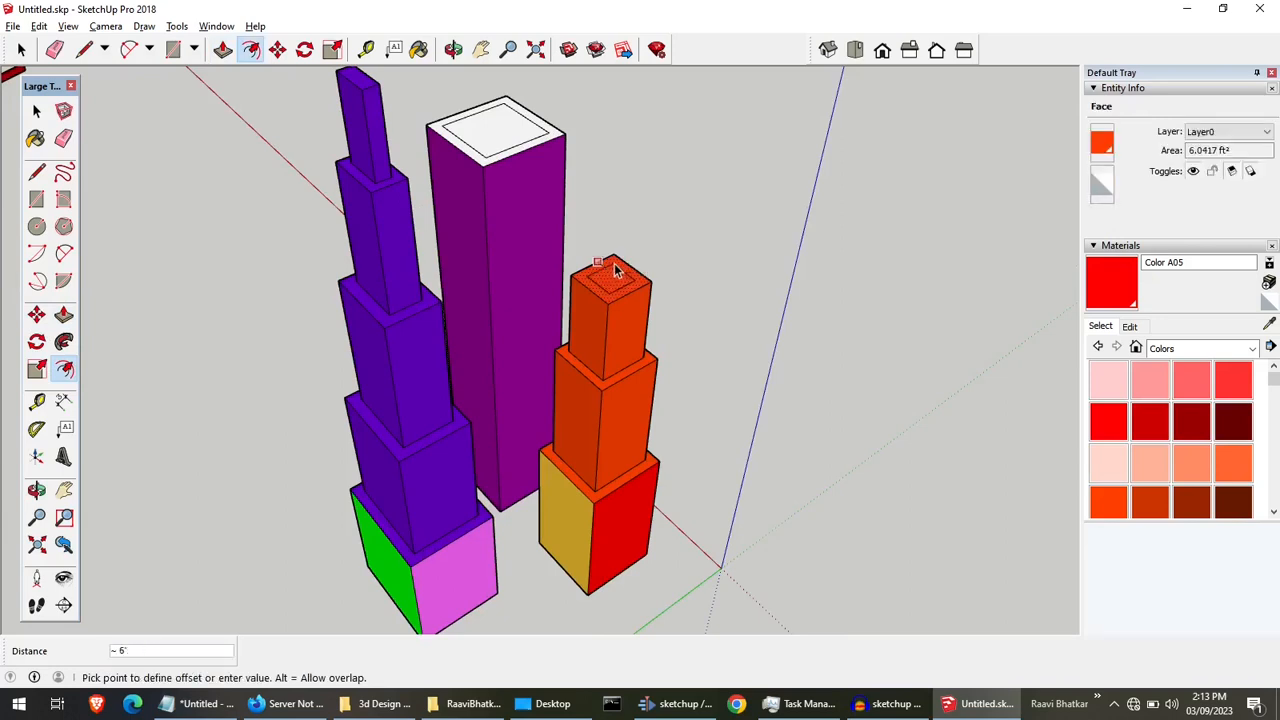
pyautogui.click(616, 263)
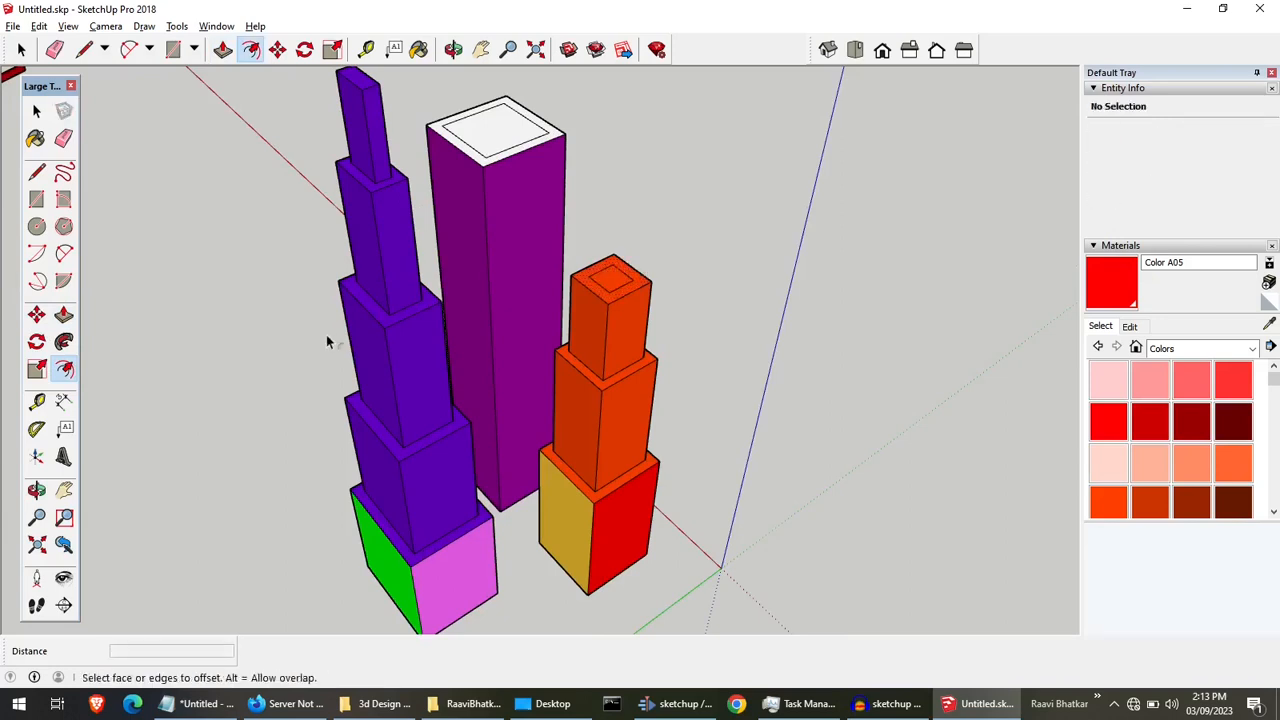
# Push/Pull the inset face on the orange third tier up about 4' 8 1/2" to form a fourth tier.
pyautogui.click(63, 315)
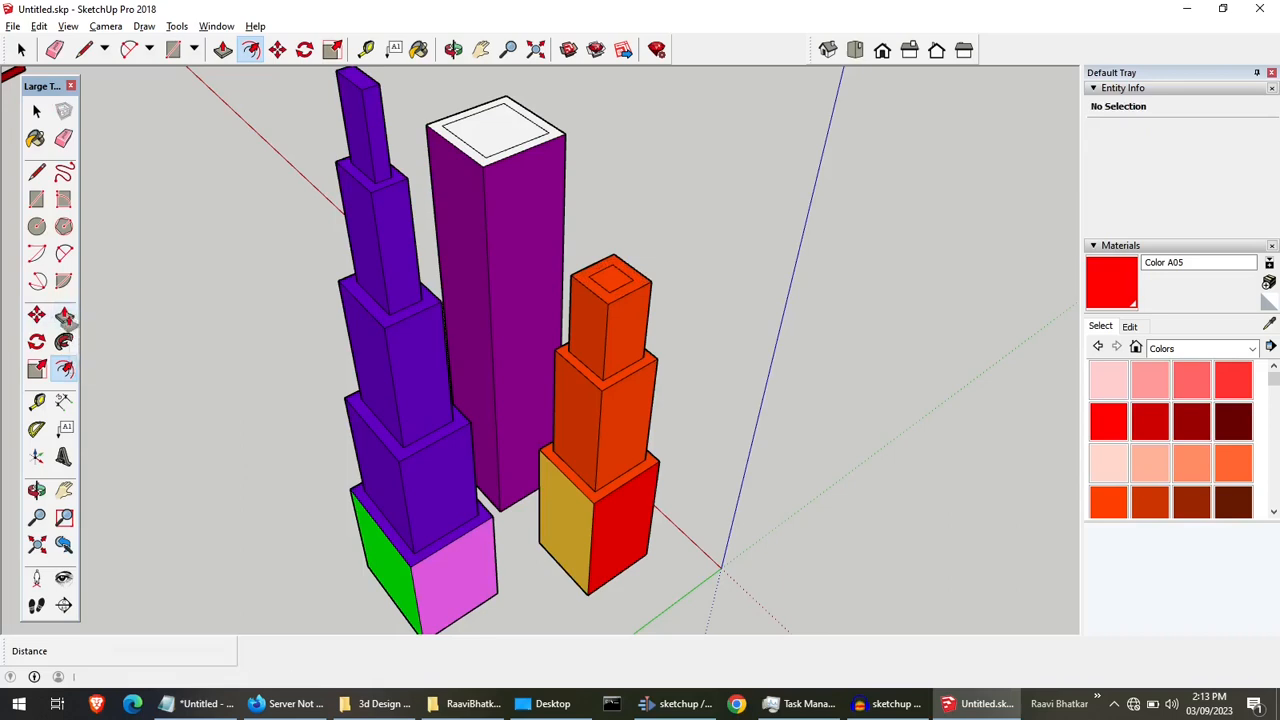
pyautogui.click(620, 281)
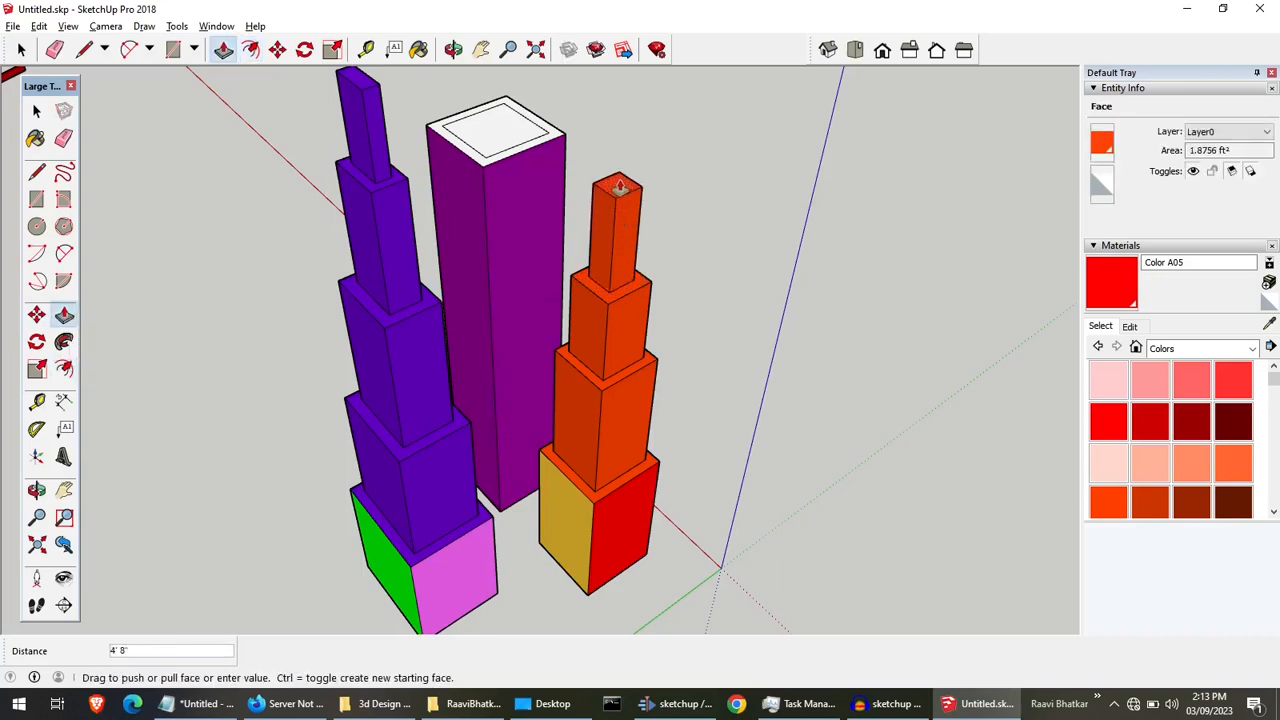
pyautogui.click(620, 188)
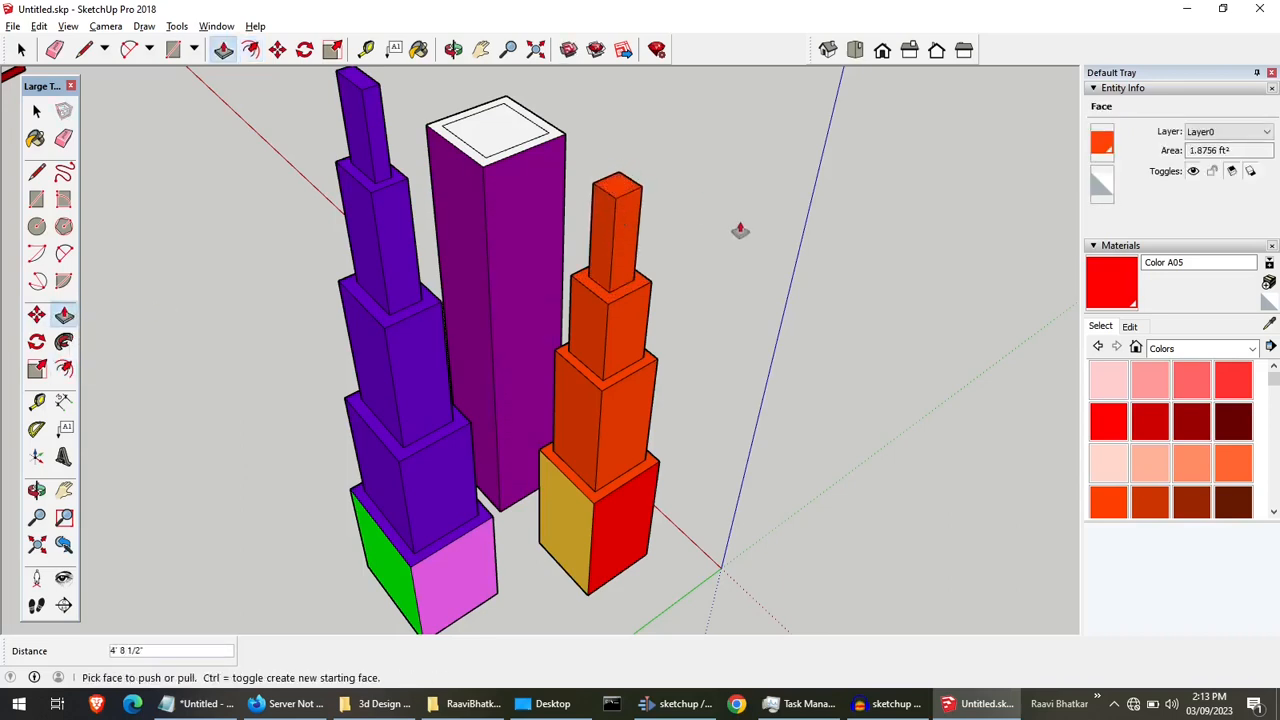
# Examine the orange tower's top tier and the tall purple tower's white top face up close with the Zoom and Pan tools.
pyautogui.click(64, 369)
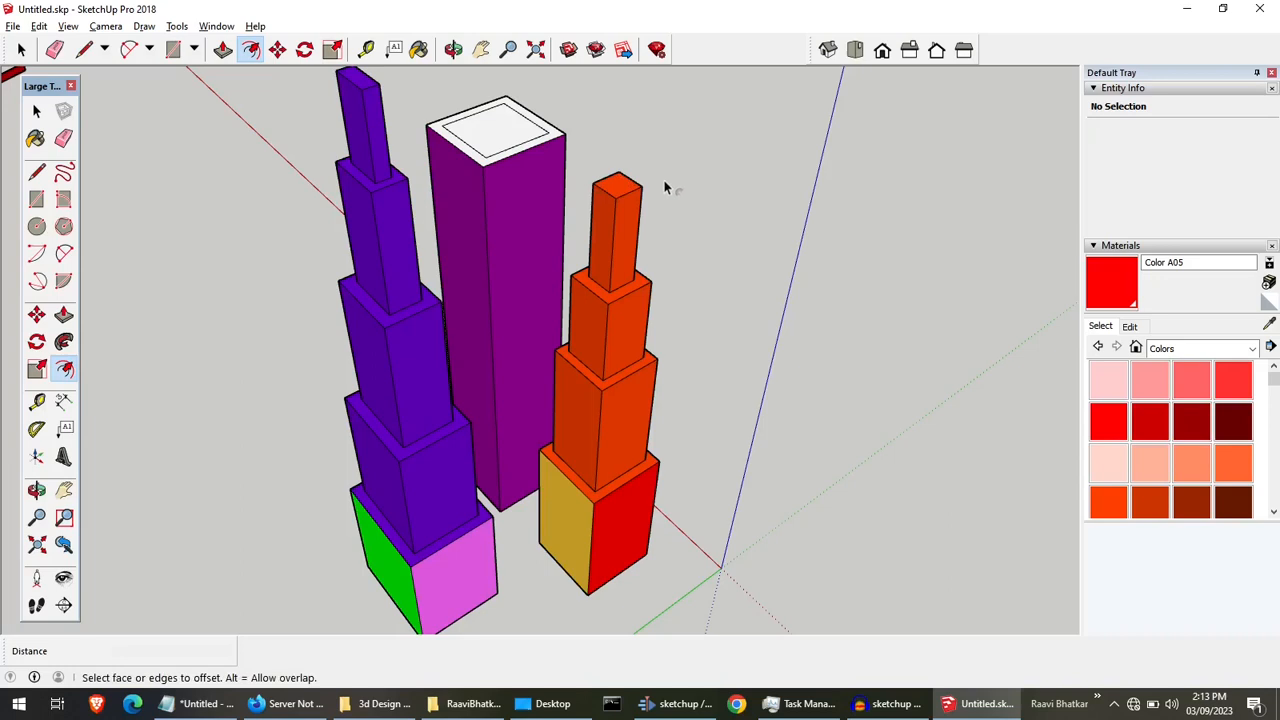
pyautogui.scroll(2, 643, 181)
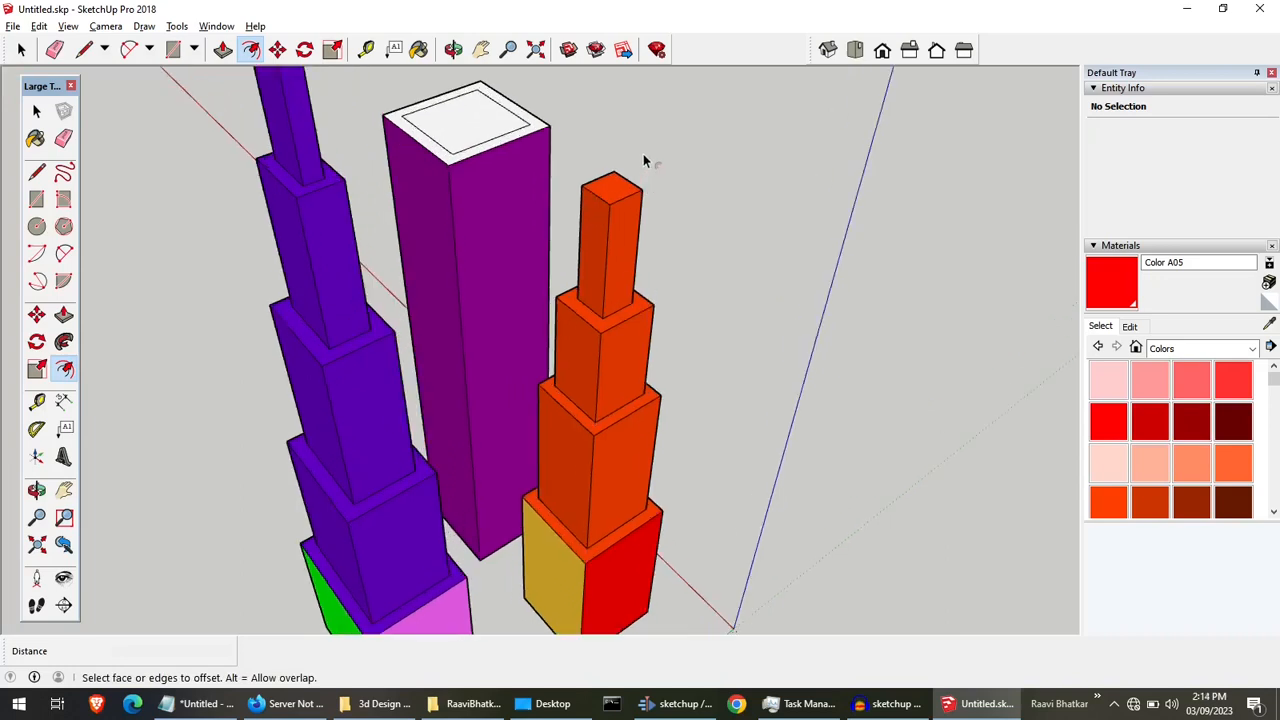
pyautogui.click(37, 111)
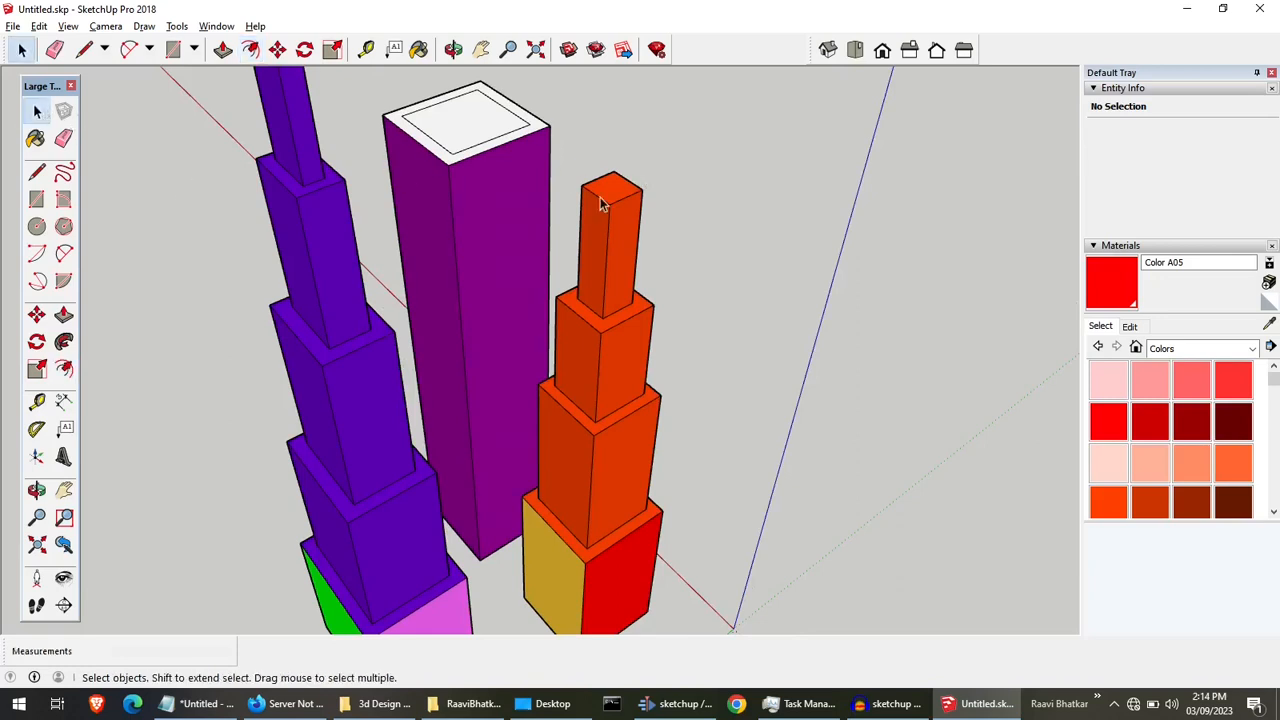
pyautogui.scroll(2, 663, 186)
pyautogui.scroll(4, 560, 160)
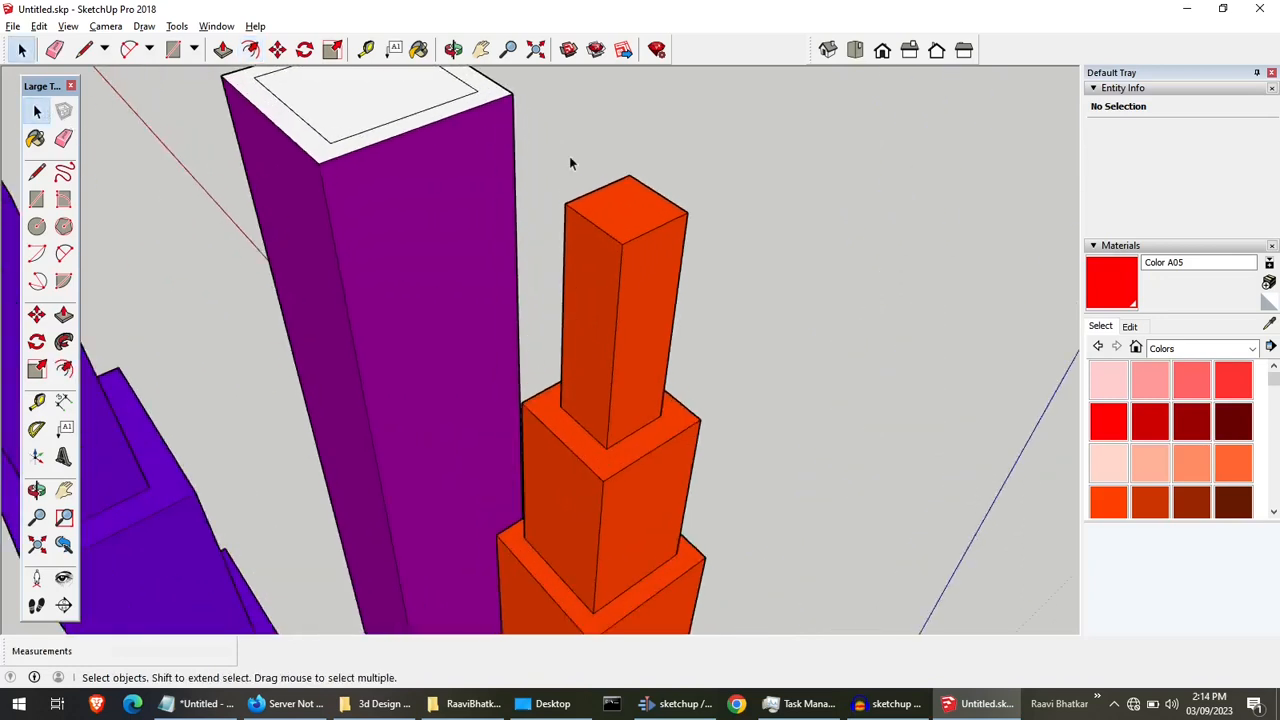
pyautogui.scroll(2, 707, 217)
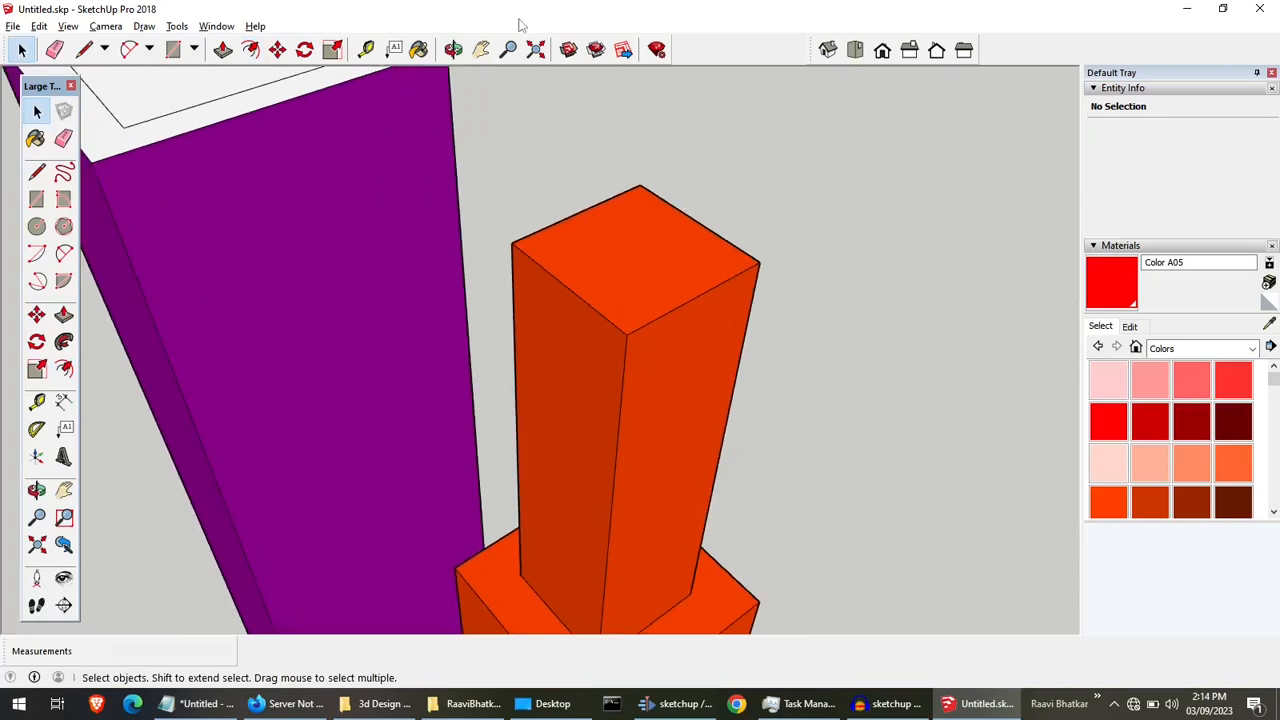
pyautogui.click(509, 50)
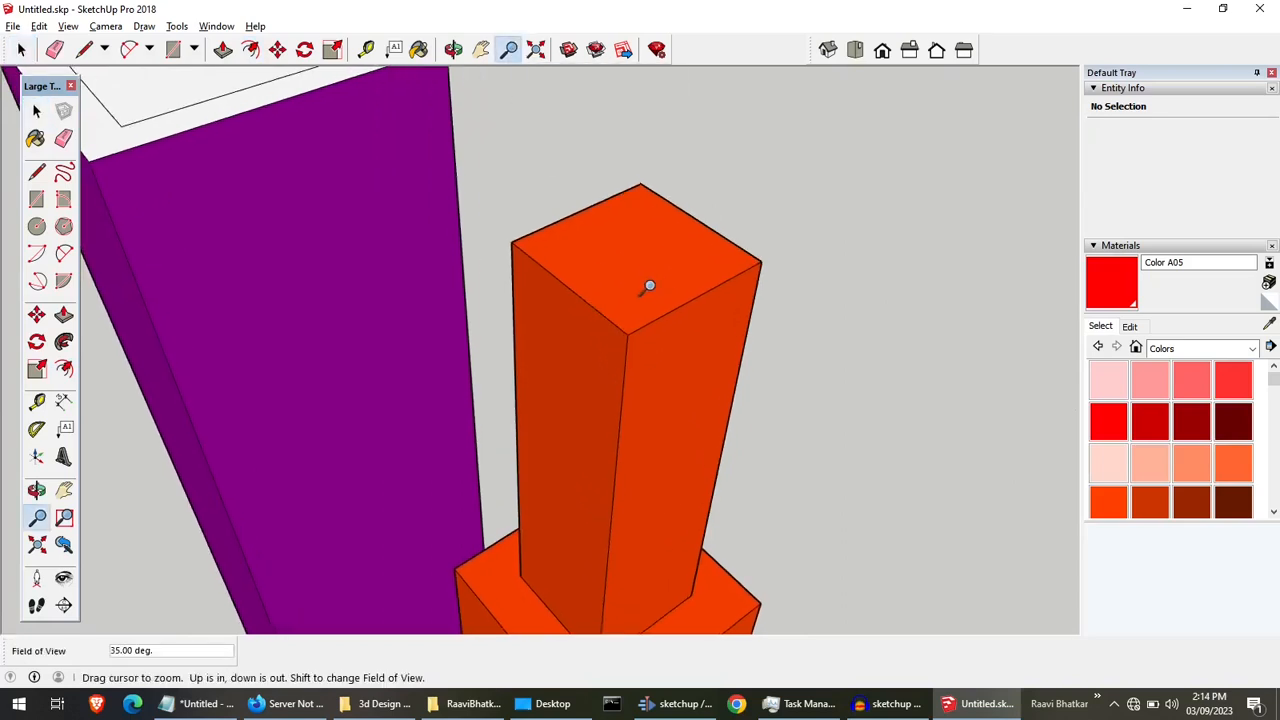
pyautogui.moveTo(649, 286); pyautogui.dragTo(842, 508)
pyautogui.moveTo(545, 377); pyautogui.dragTo(725, 575)
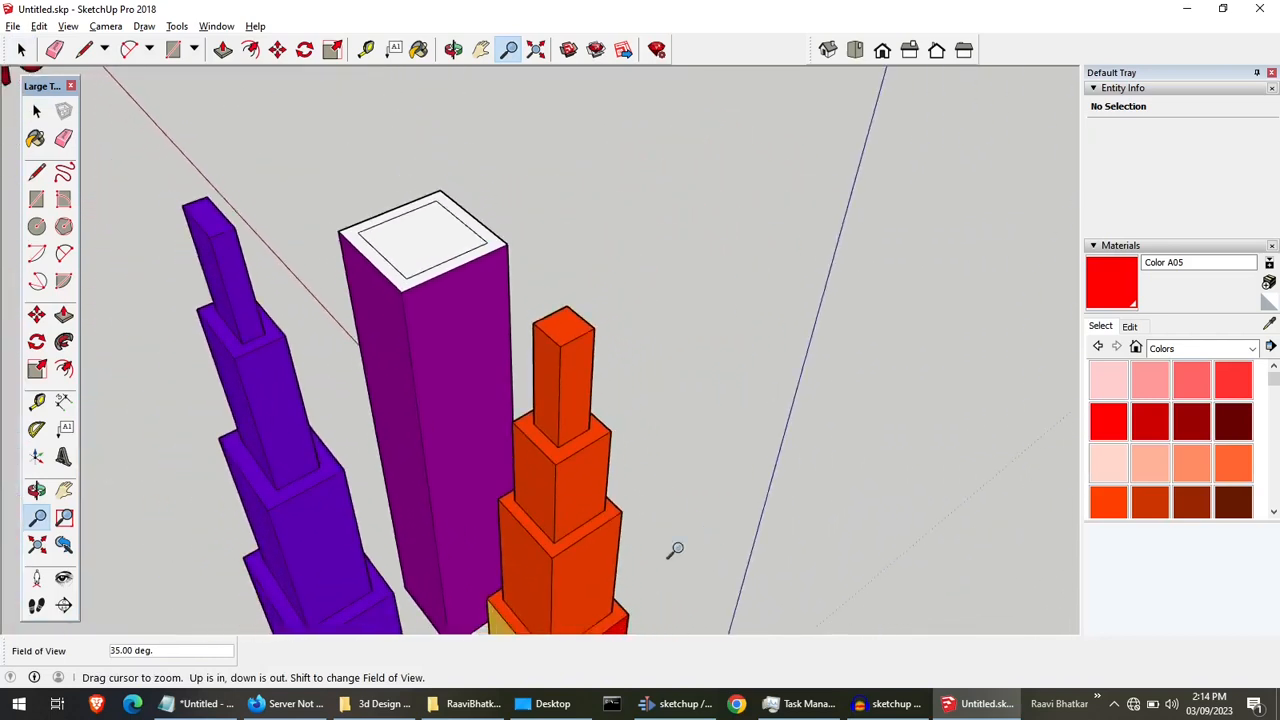
pyautogui.moveTo(465, 419); pyautogui.dragTo(379, 208)
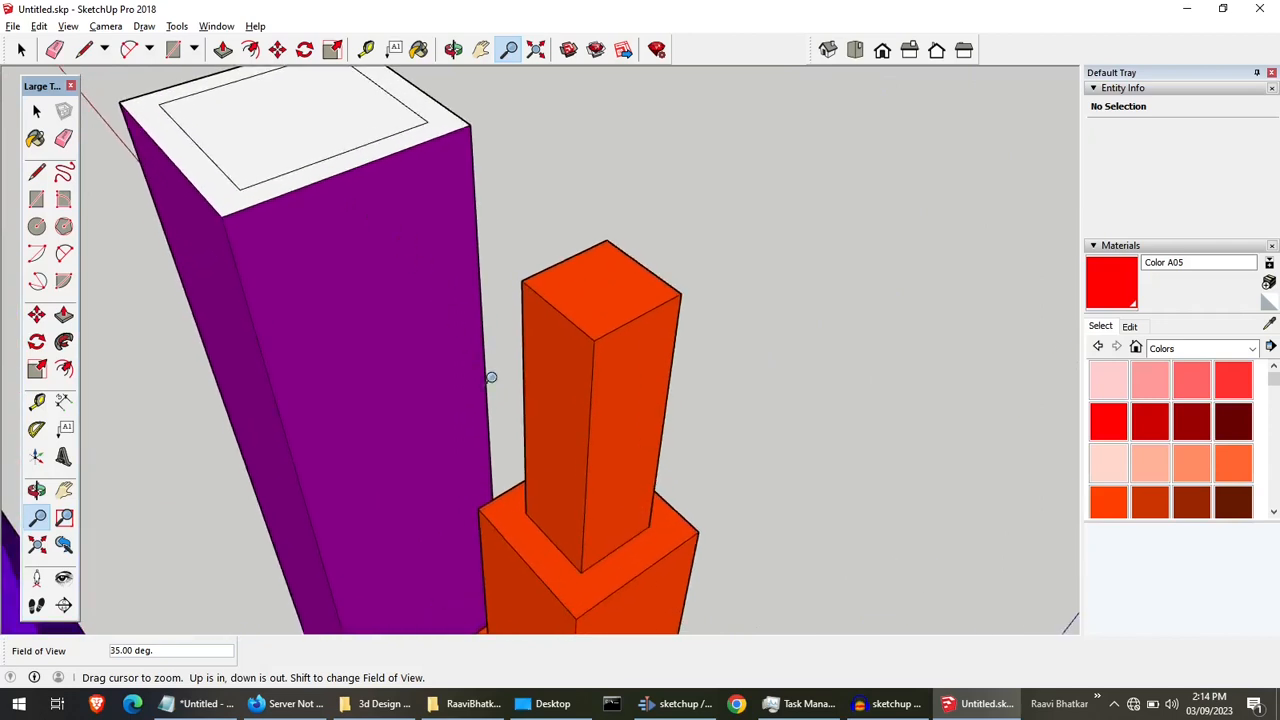
pyautogui.moveTo(491, 377); pyautogui.dragTo(389, 127)
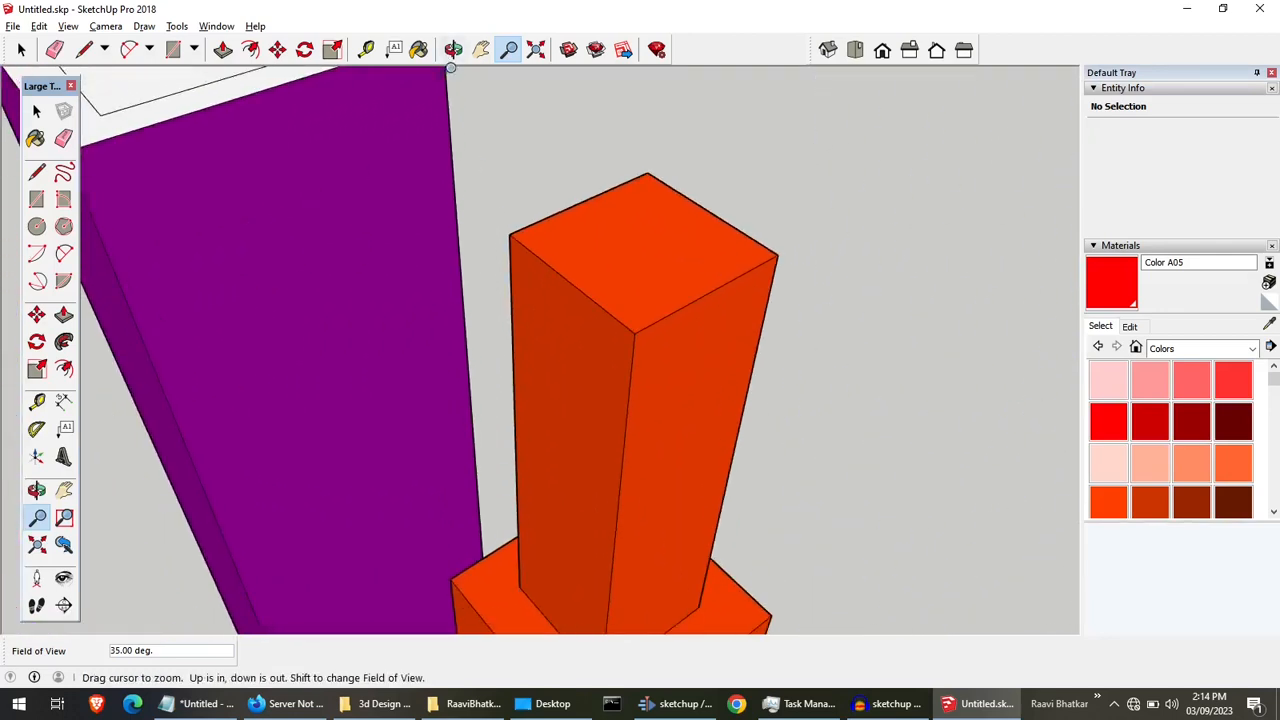
pyautogui.click(481, 50)
pyautogui.moveTo(257, 171); pyautogui.dragTo(692, 474)
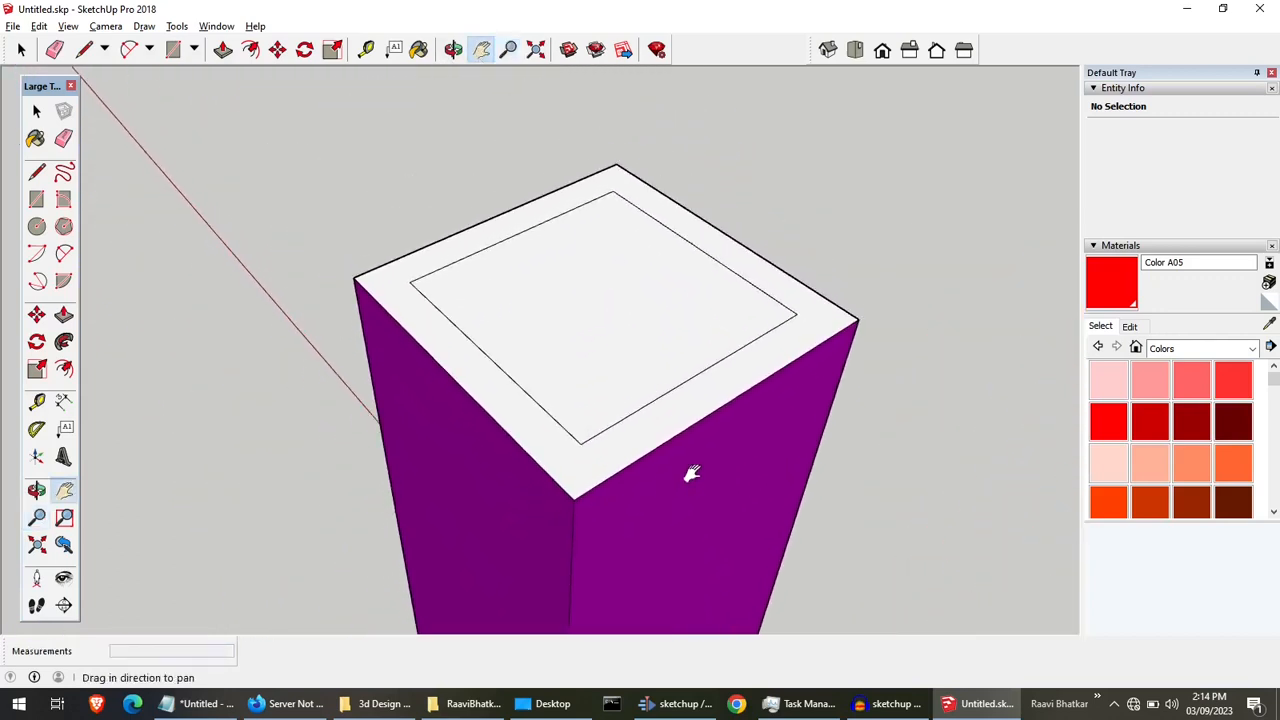
pyautogui.click(63, 315)
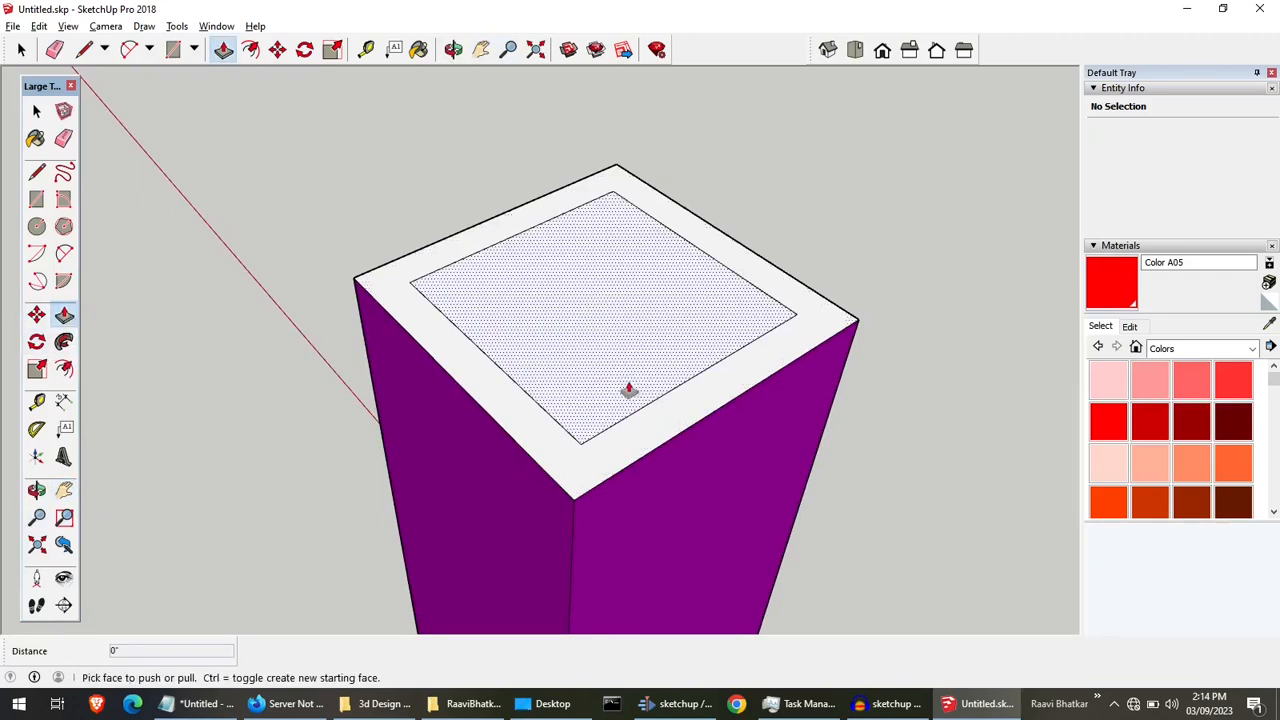
pyautogui.click(560, 349)
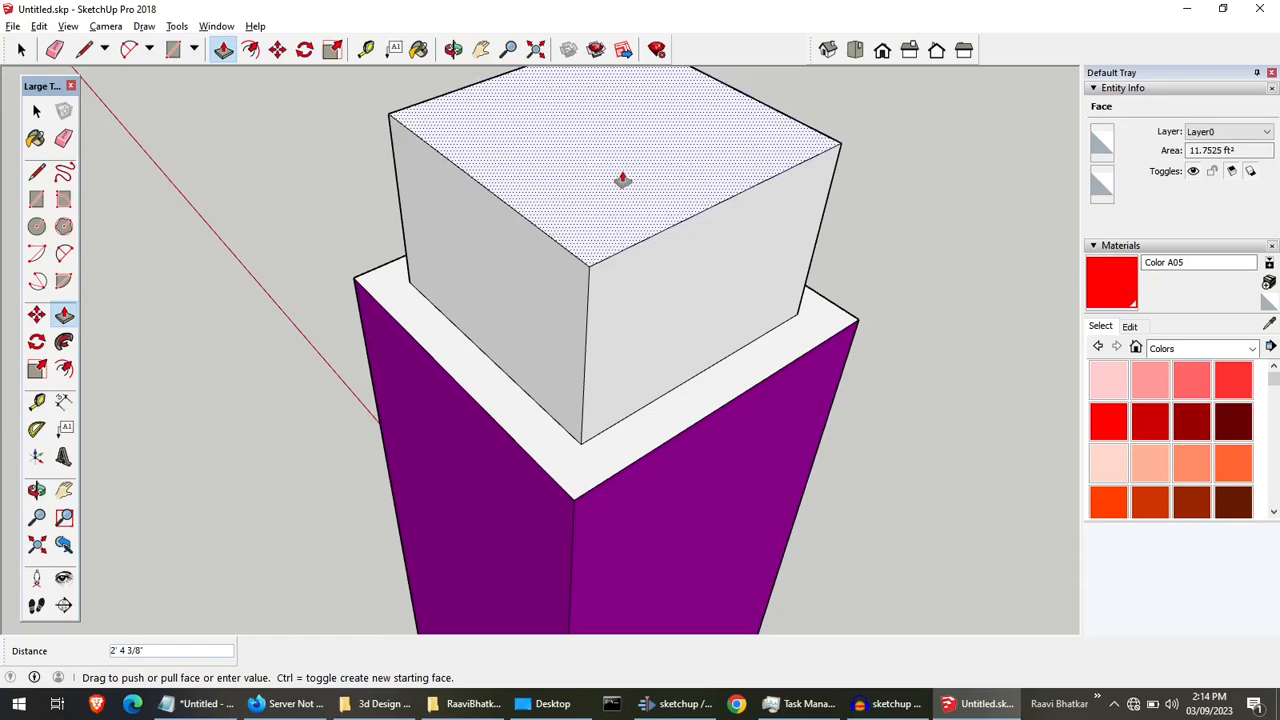
pyautogui.press('Escape')
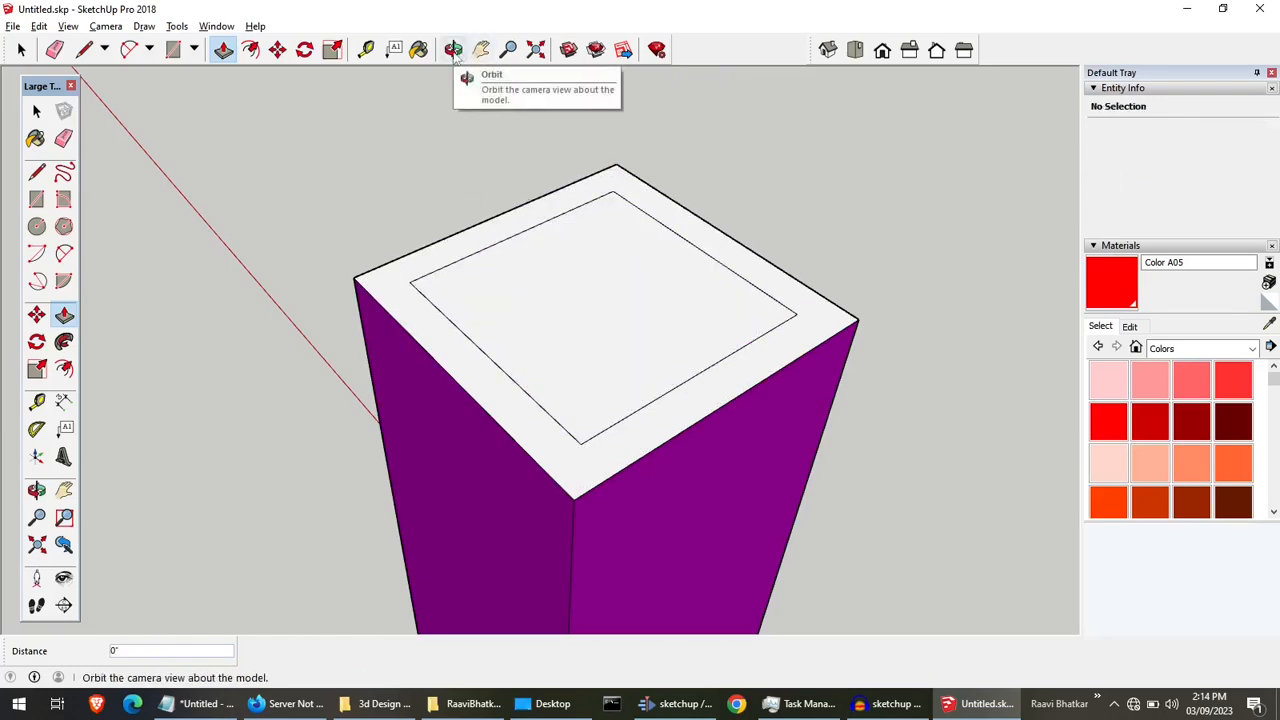
# Push/Pull the inset face on the tall purple tower's white top up about 15' 2 13/16" to form a second tier.
pyautogui.click(507, 52)
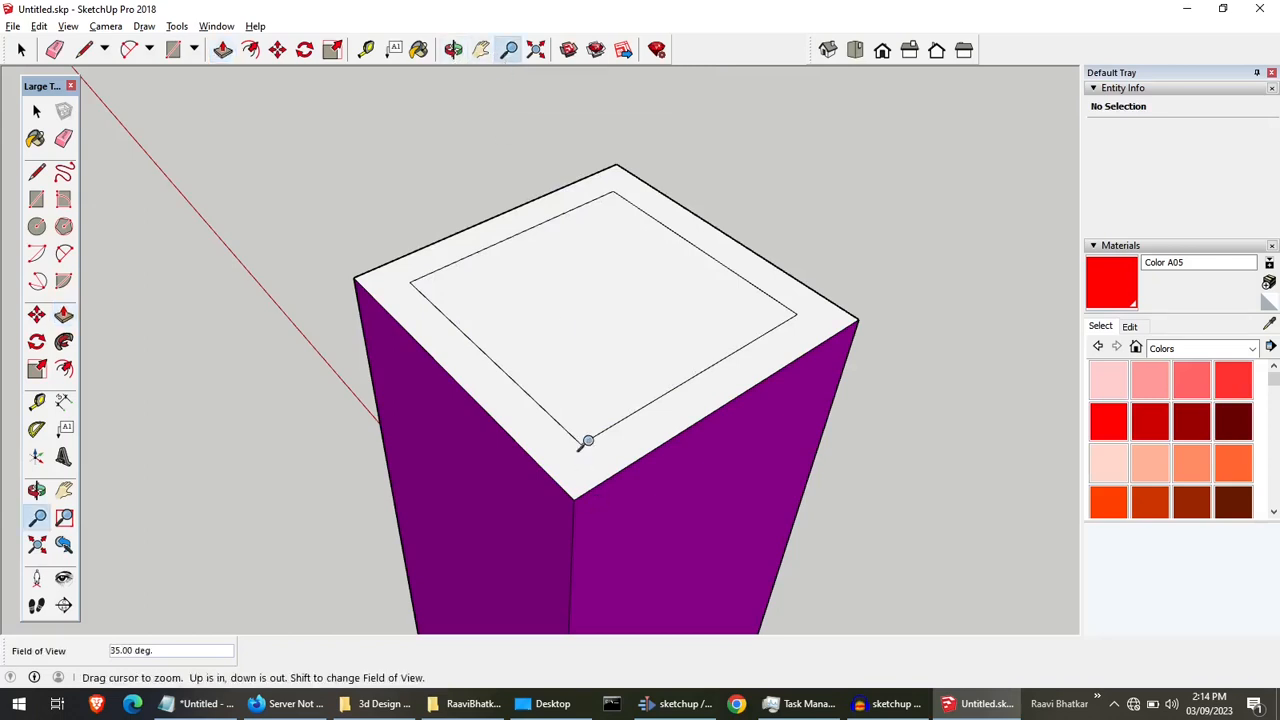
pyautogui.moveTo(580, 345); pyautogui.dragTo(578, 703)
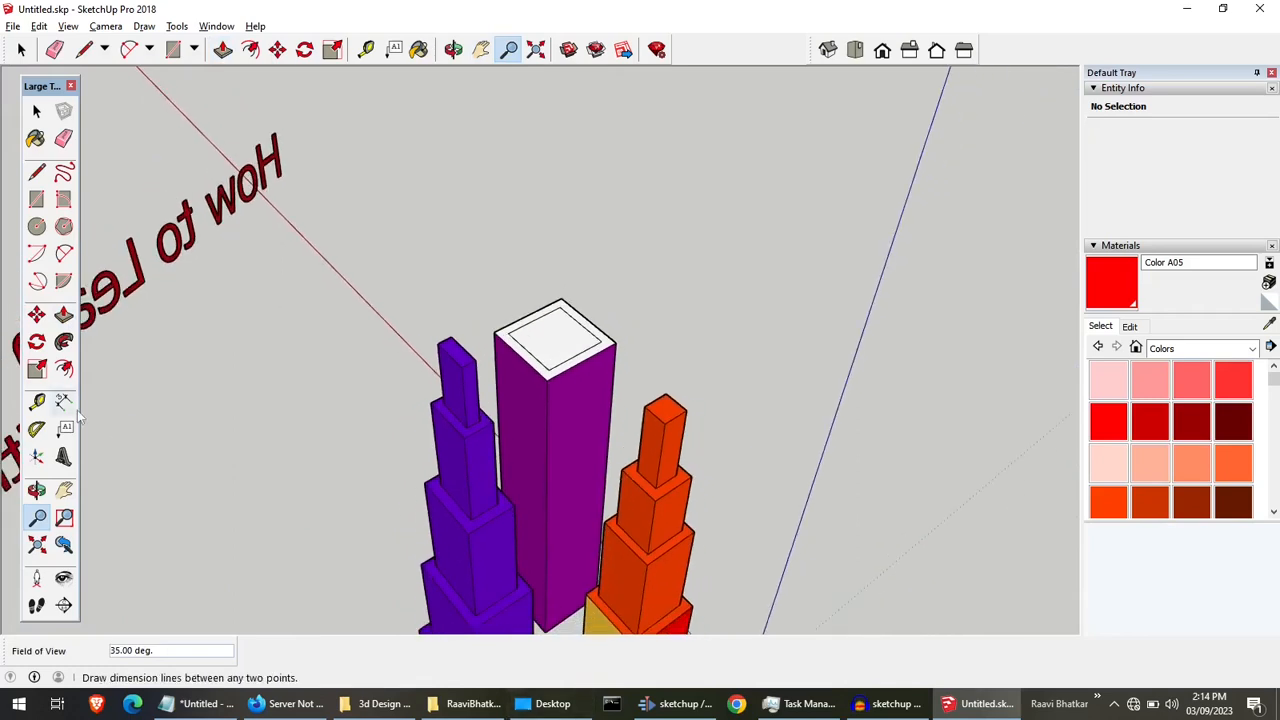
pyautogui.moveTo(553, 311); pyautogui.dragTo(548, 418)
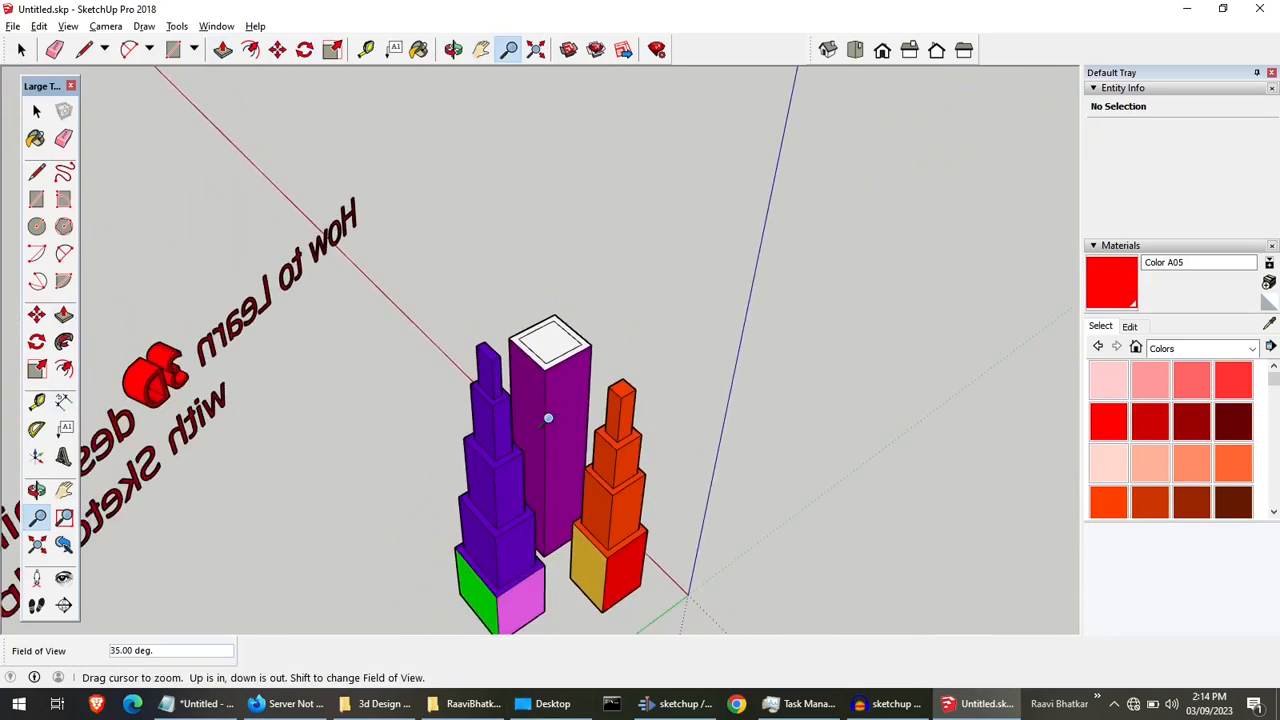
pyautogui.click(63, 316)
pyautogui.moveTo(550, 342); pyautogui.dragTo(540, 140)
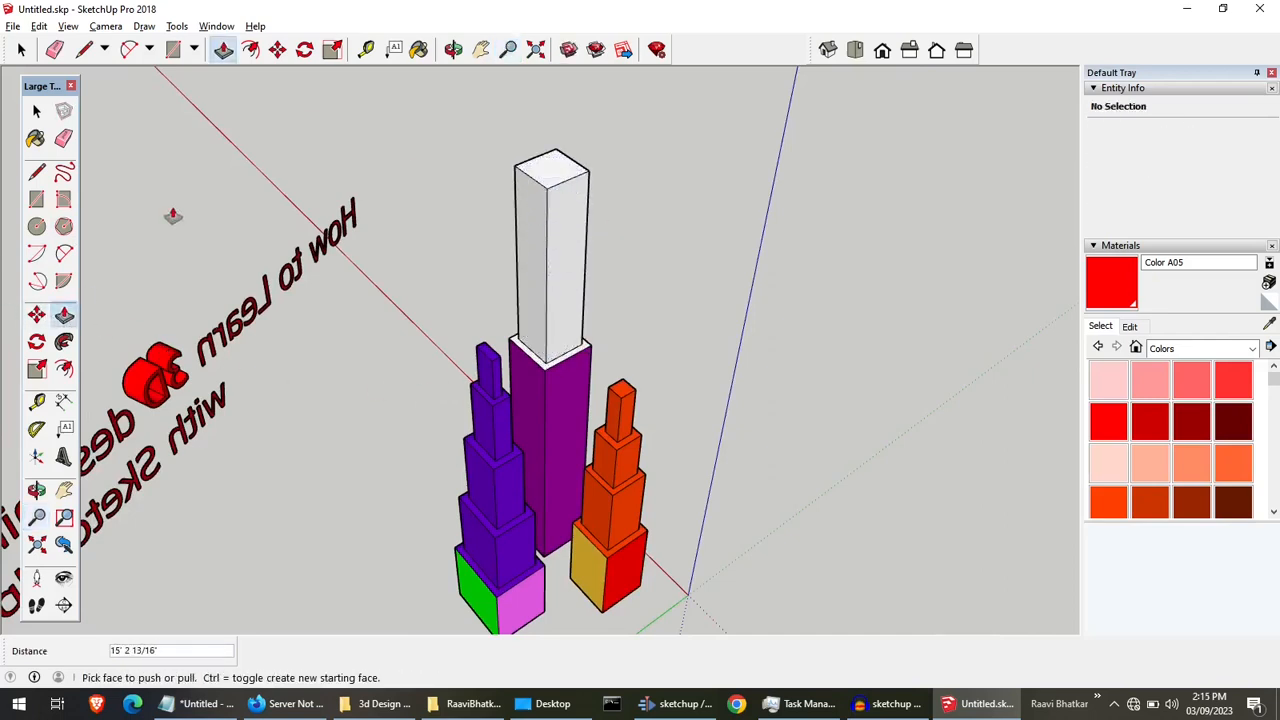
# Offset the top face of the tall tower's white second tier inward by about 1' 3".
pyautogui.click(62, 372)
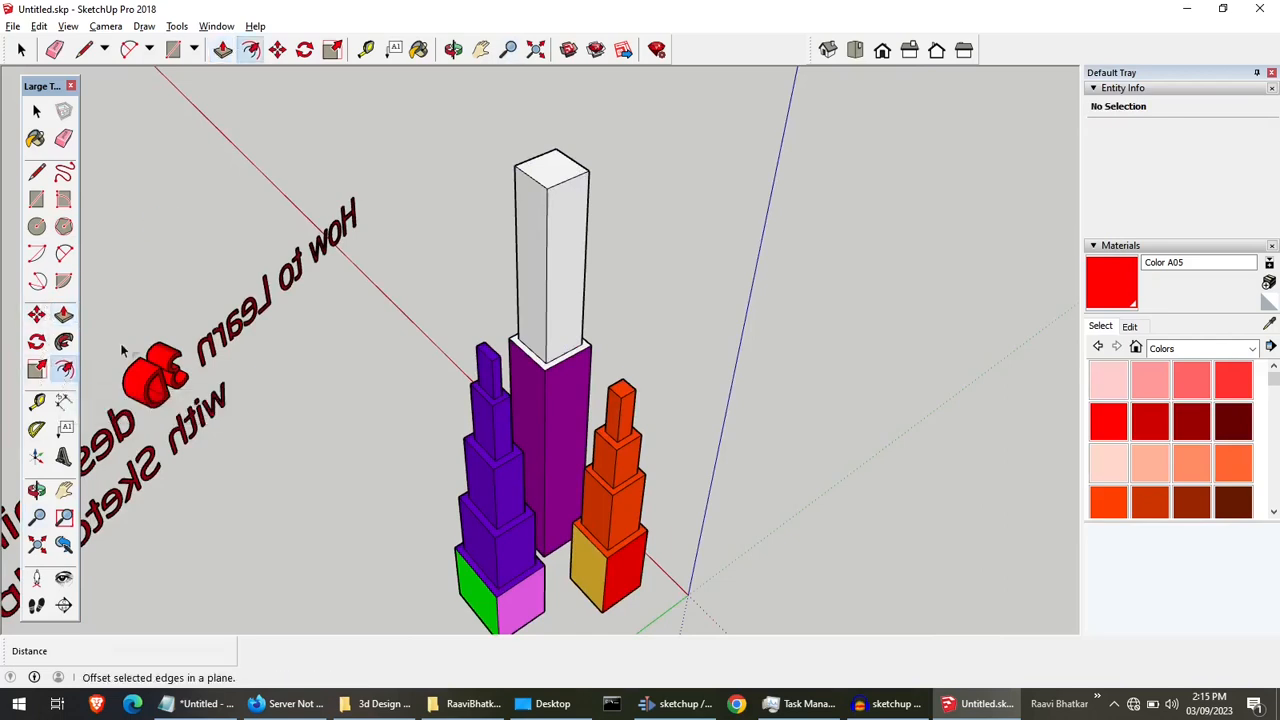
pyautogui.click(555, 168)
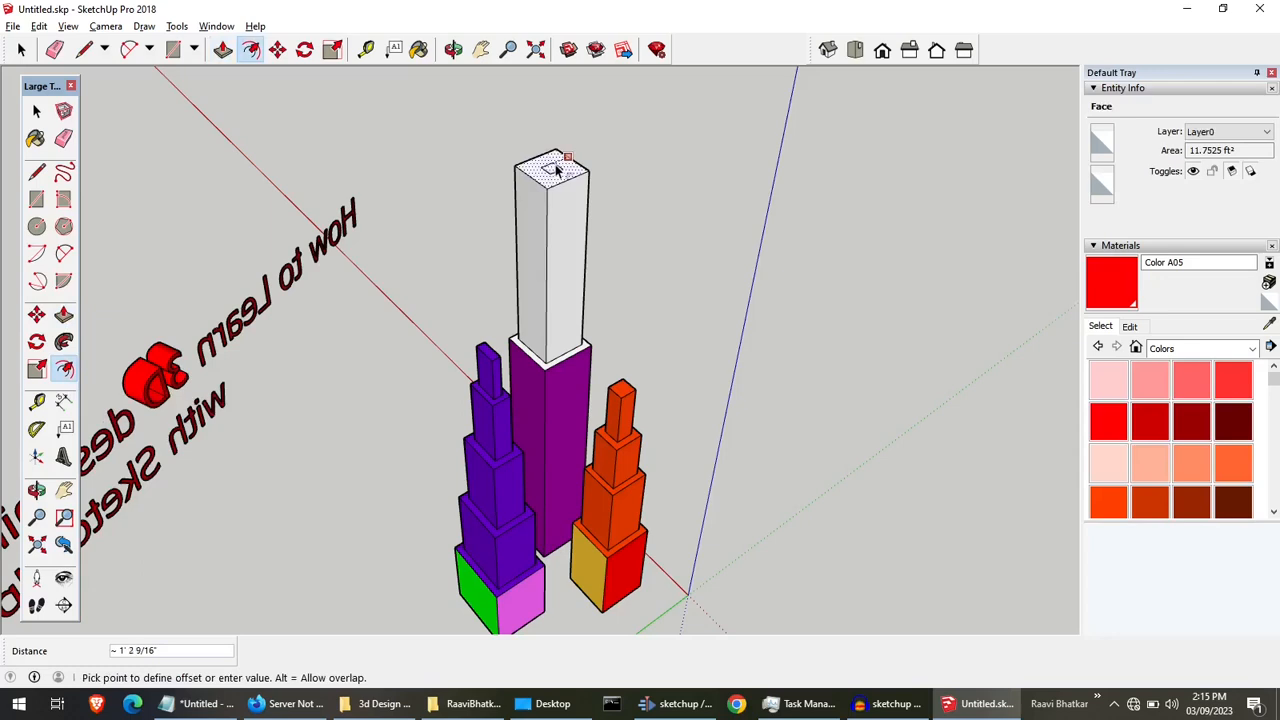
pyautogui.click(556, 171)
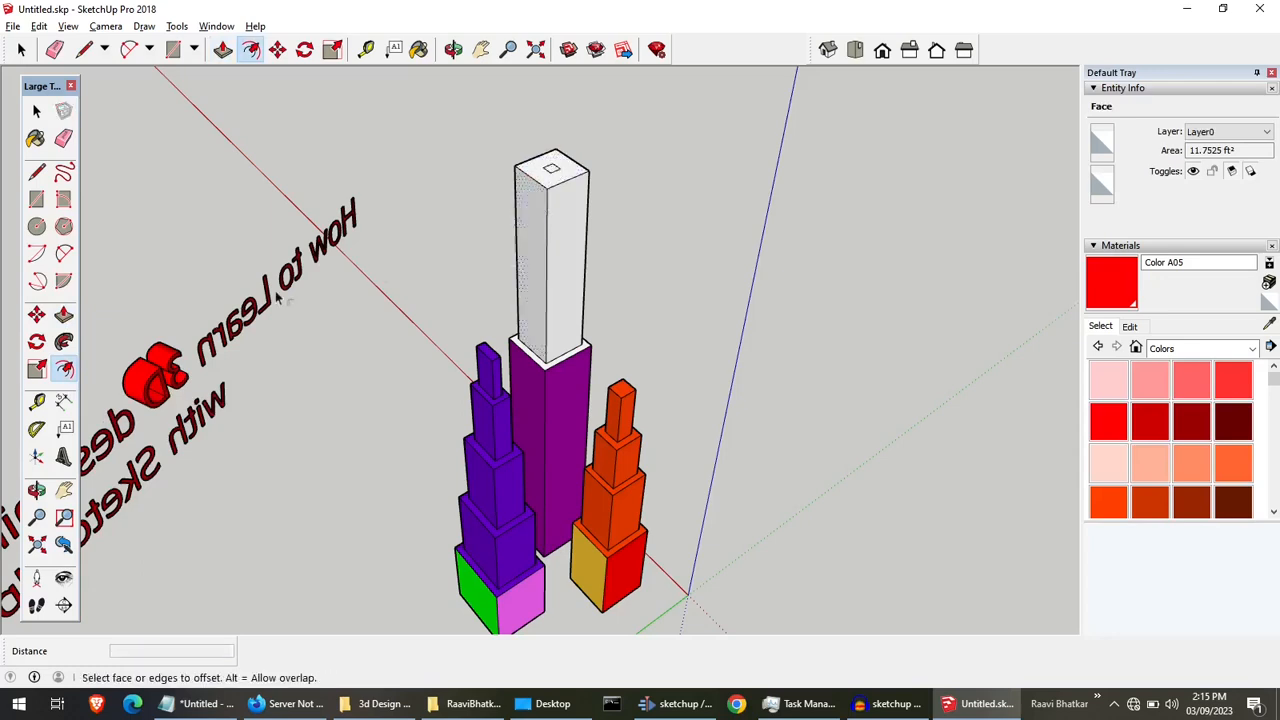
# Push/Pull the small inset face on the white second tier up about 6' 9 5/16" to form a slim third tier.
pyautogui.click(63, 316)
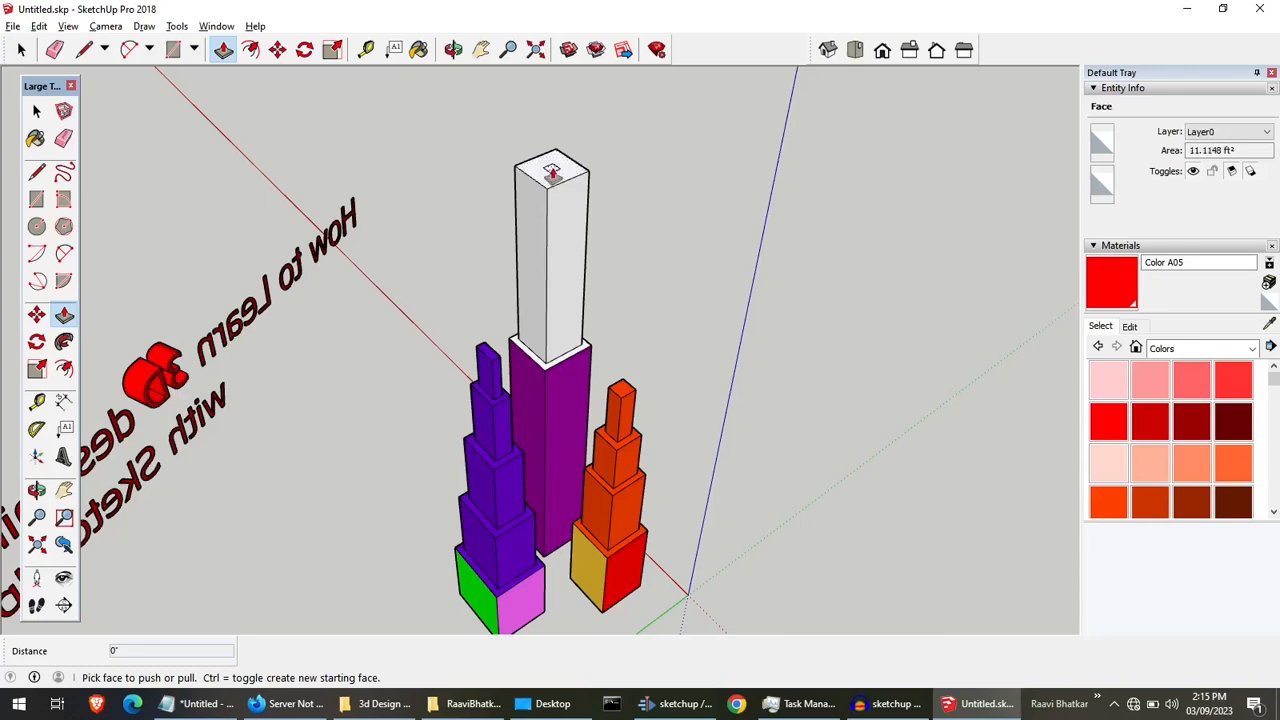
pyautogui.click(552, 172)
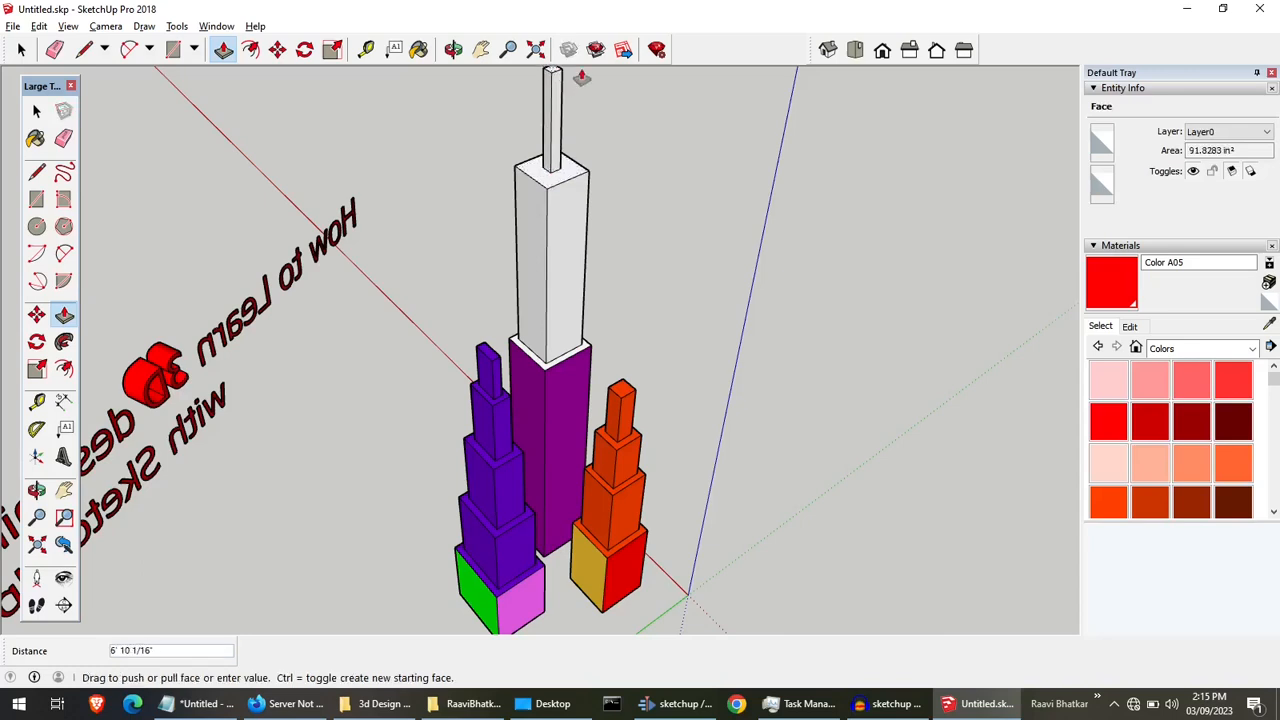
pyautogui.click(633, 80)
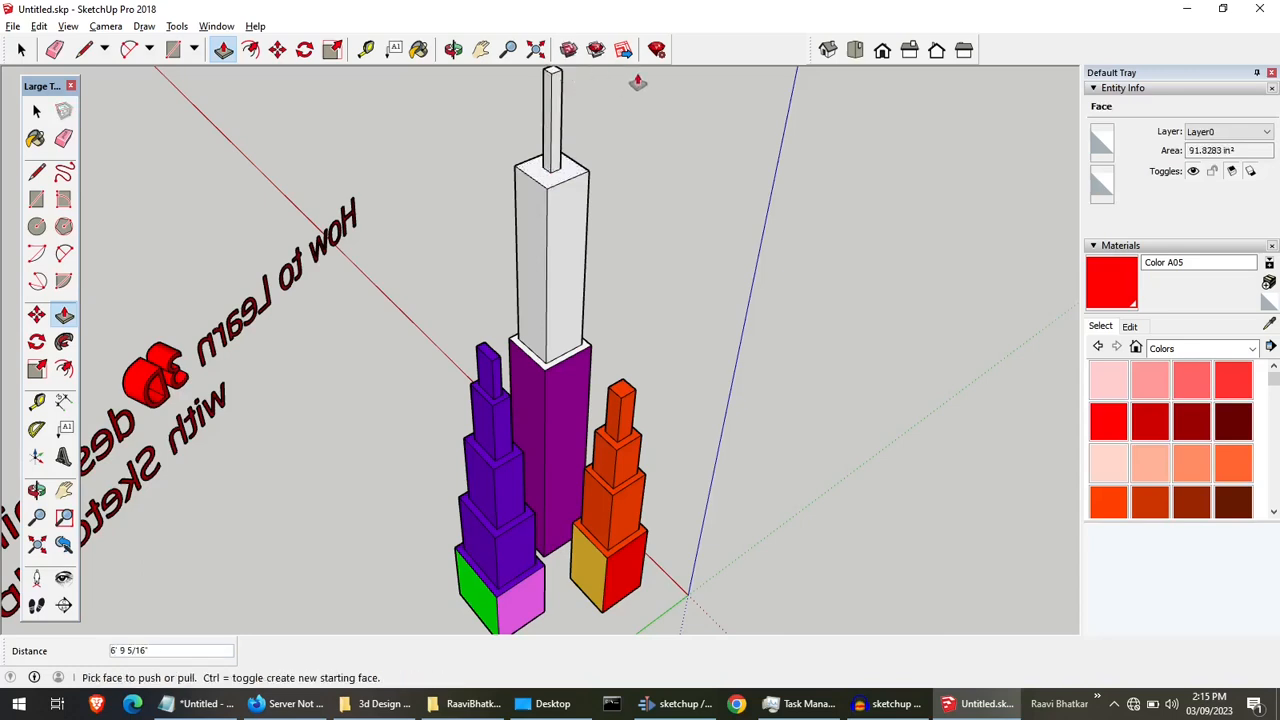
pyautogui.press('space')
# Orbit around the three towers to view them from the side with the readable 3D text and from near ground level.
pyautogui.click(452, 50)
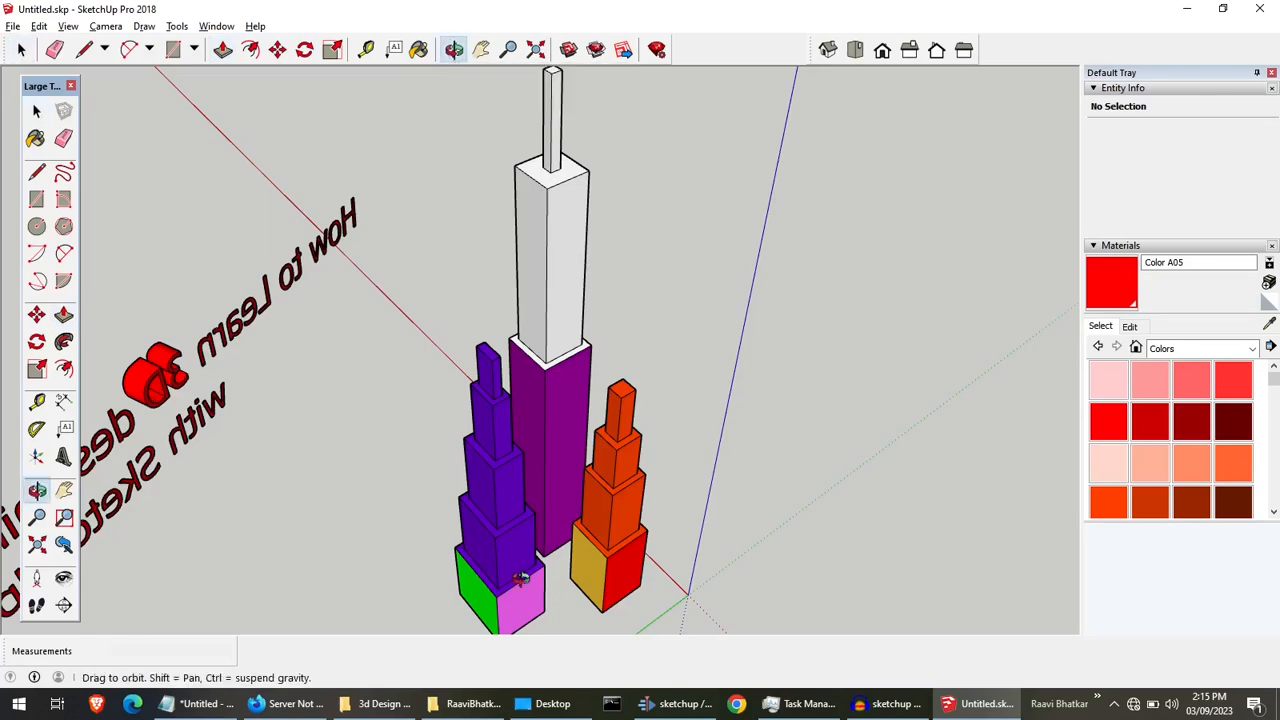
pyautogui.moveTo(525, 577); pyautogui.dragTo(536, 333)
pyautogui.moveTo(428, 515); pyautogui.dragTo(674, 406)
pyautogui.moveTo(530, 390); pyautogui.dragTo(566, 488)
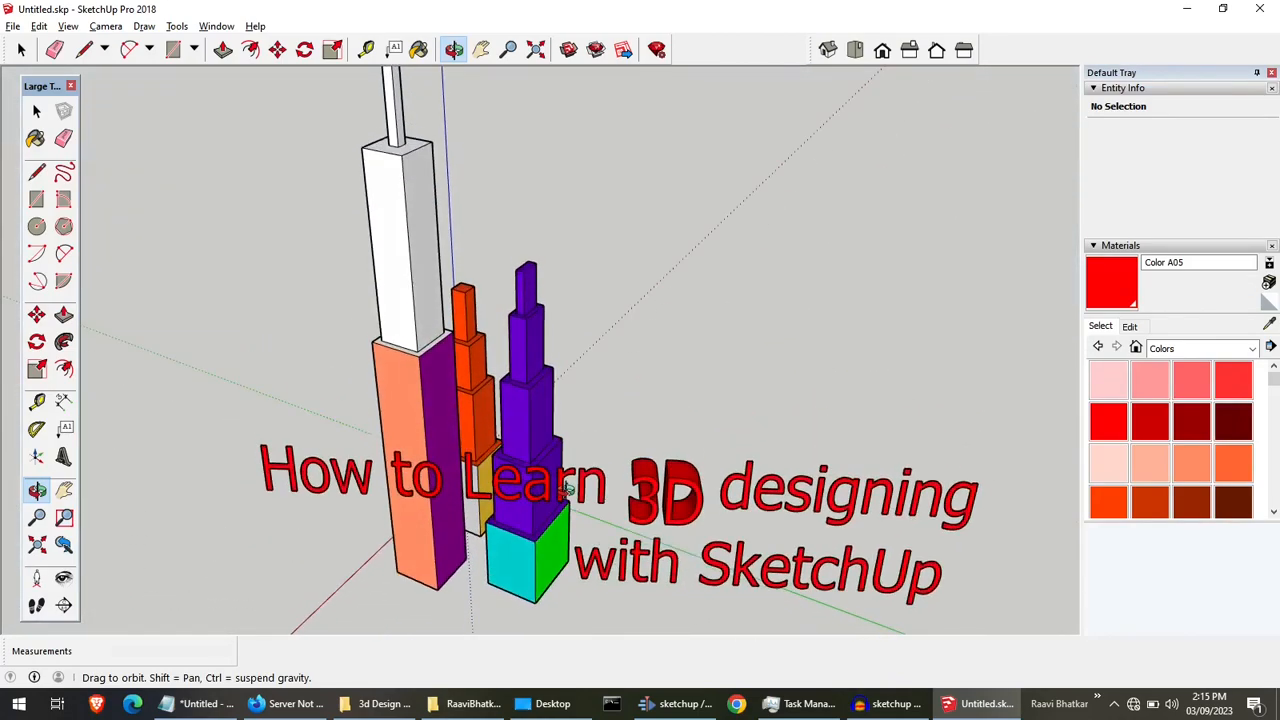
pyautogui.moveTo(486, 234); pyautogui.dragTo(513, 254)
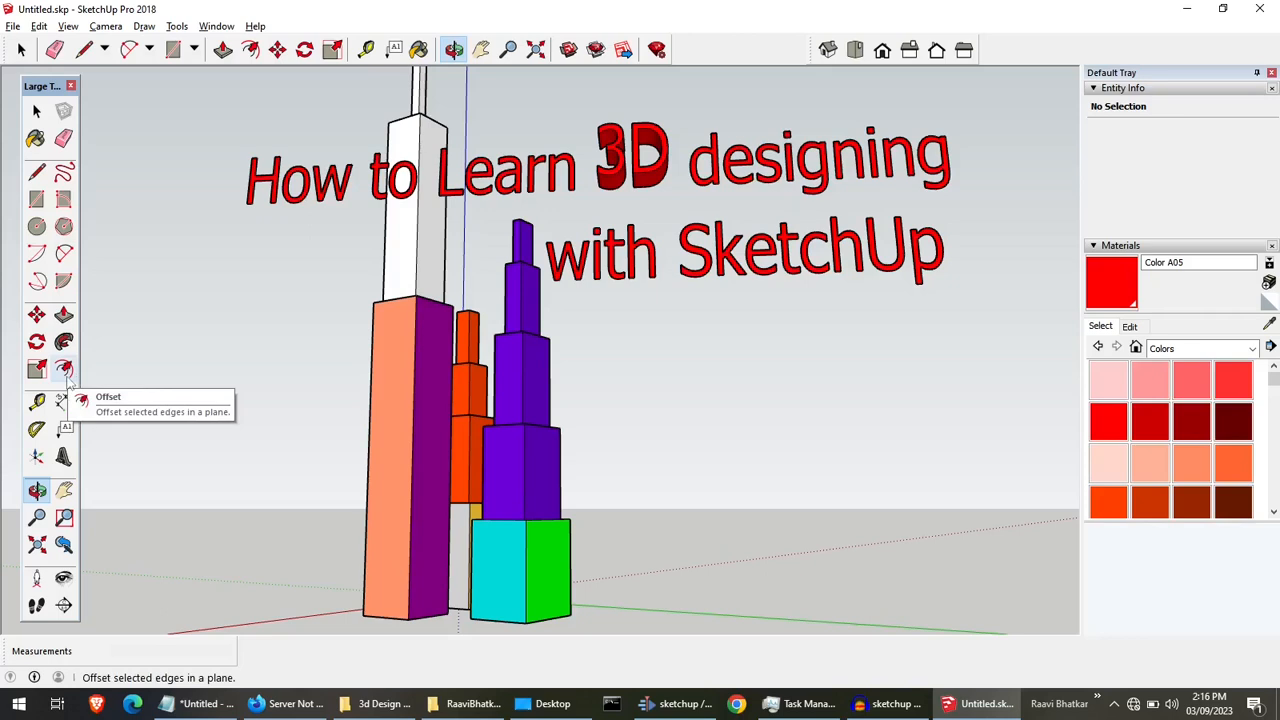
# Start the Offset tool.
pyautogui.click(63, 370)
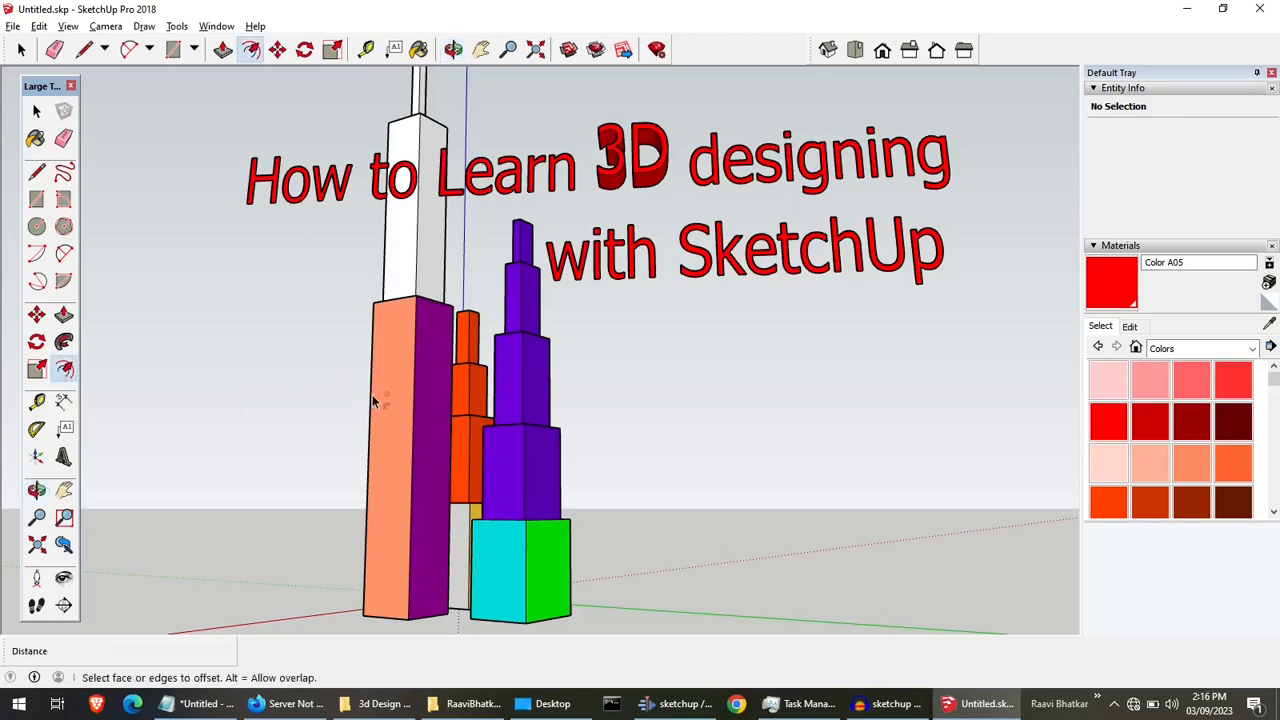